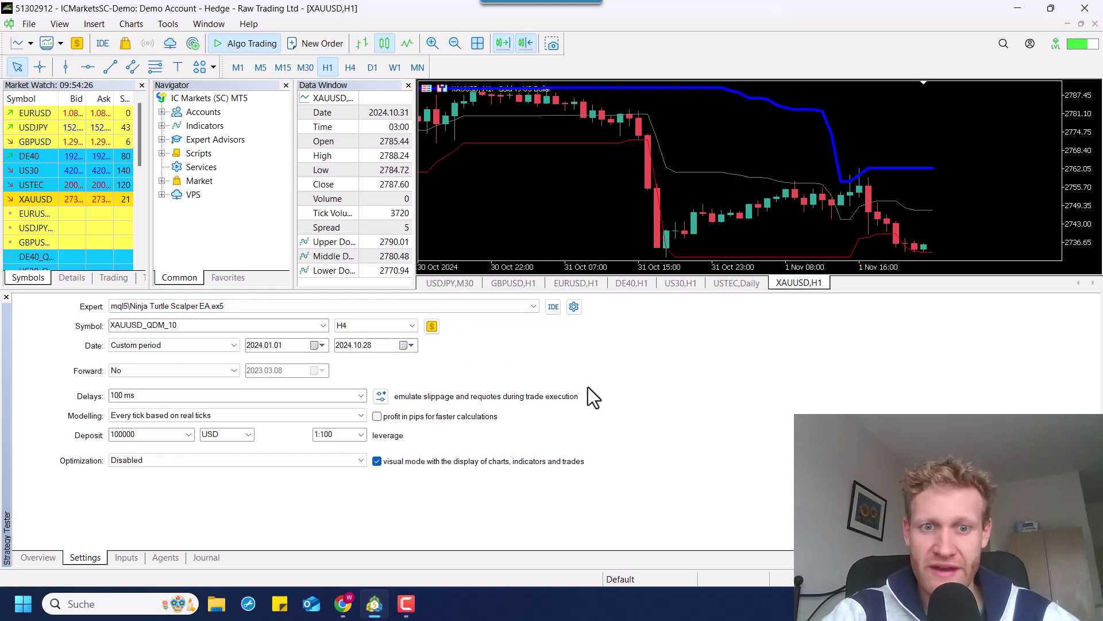
Show the full Ninja Turtle Scalper input list, including VolumeMode VOLUME_MONEY and Volume 2500, in an enlarged panel
click(128, 557)
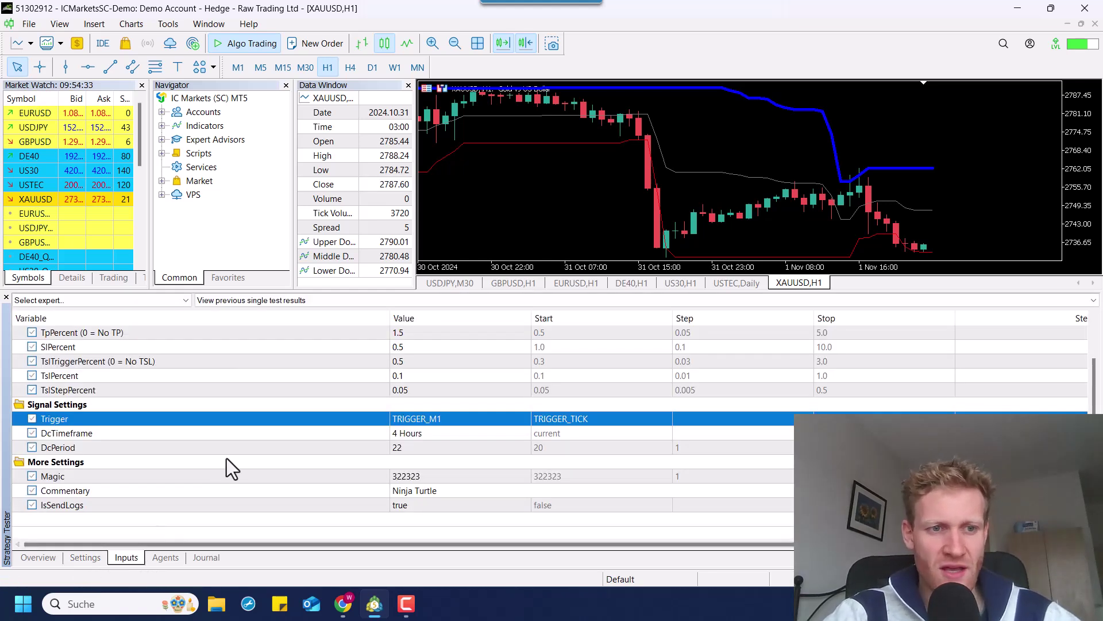
scroll(229, 457, up, 1)
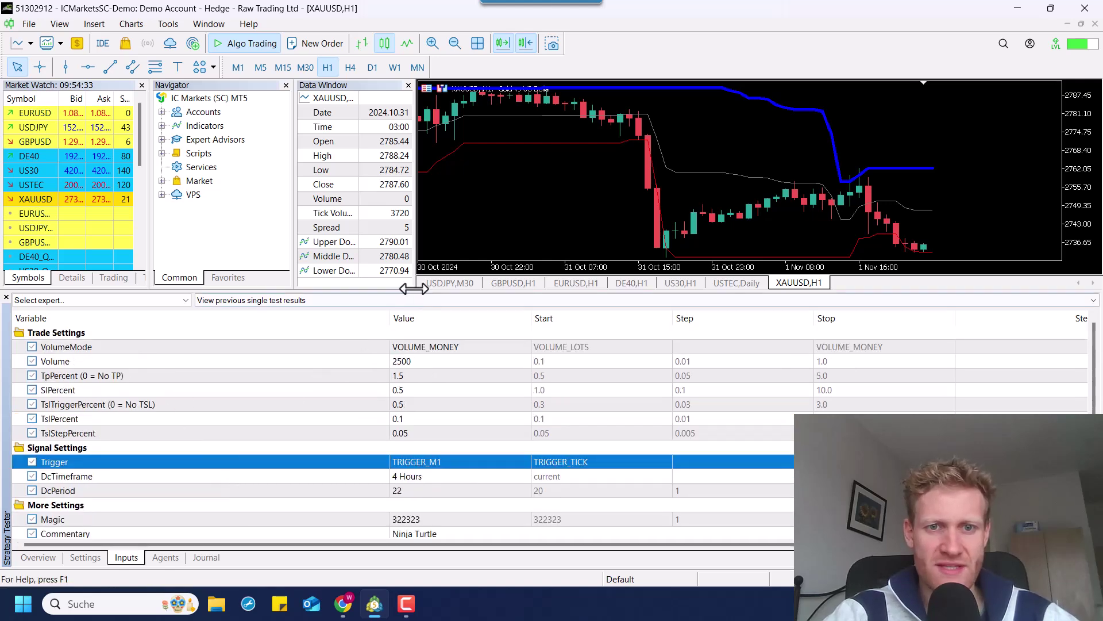
drag(414, 292, 396, 239)
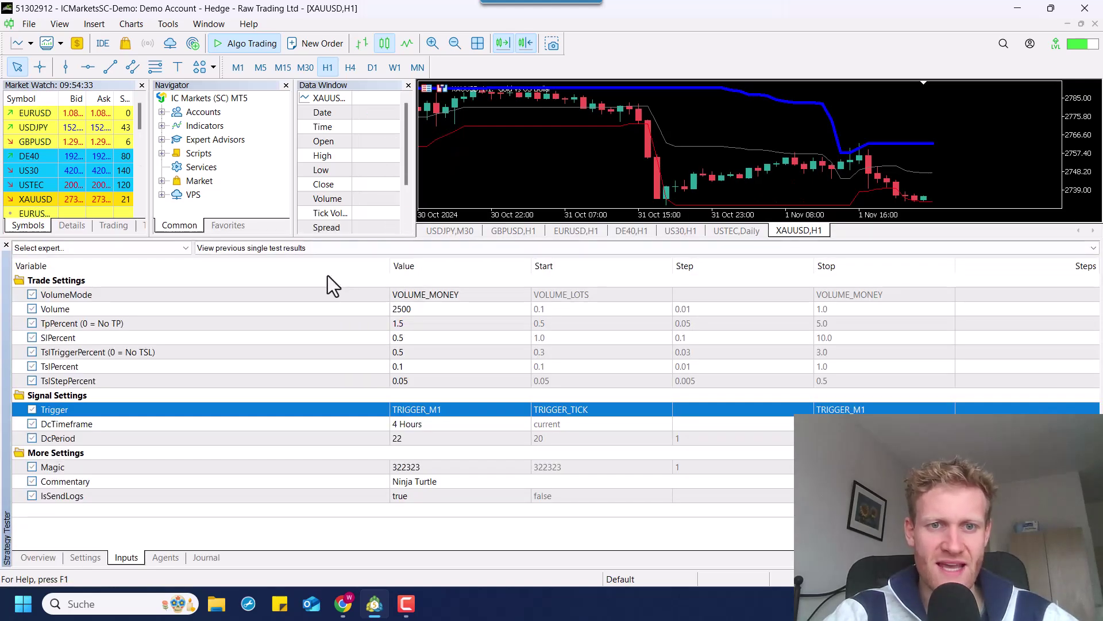
click(327, 297)
key(Up)
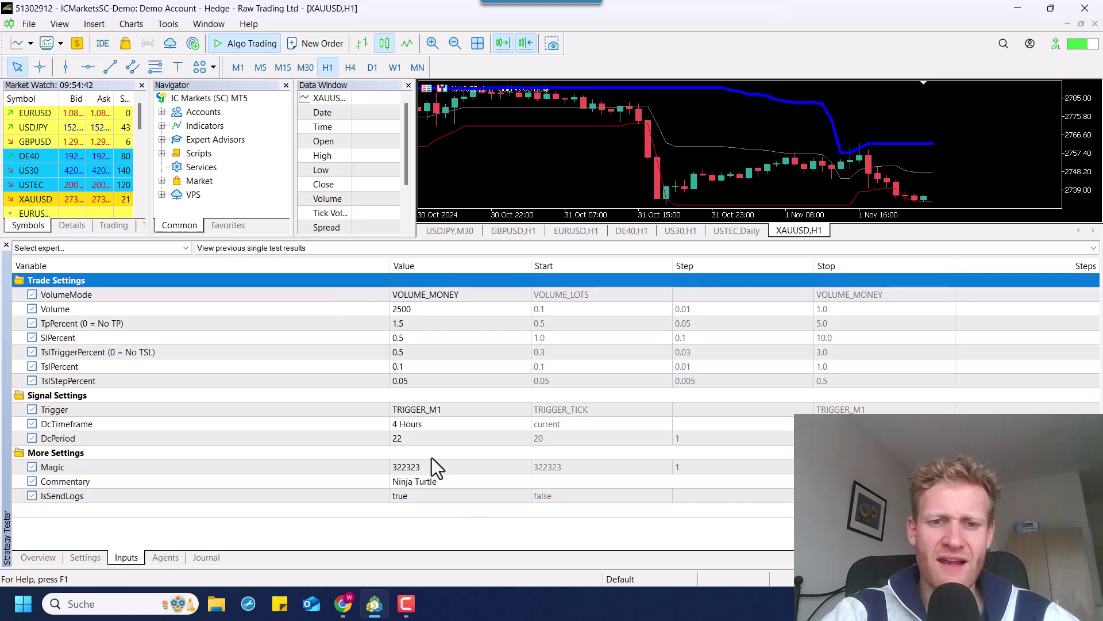
click(73, 294)
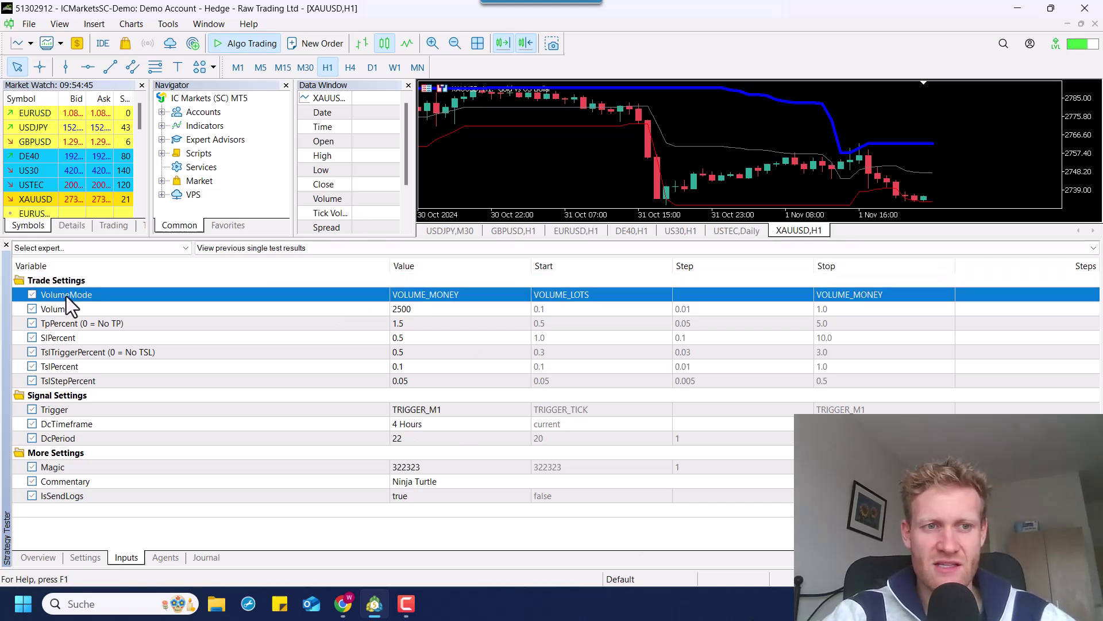
click(460, 294)
click(460, 294)
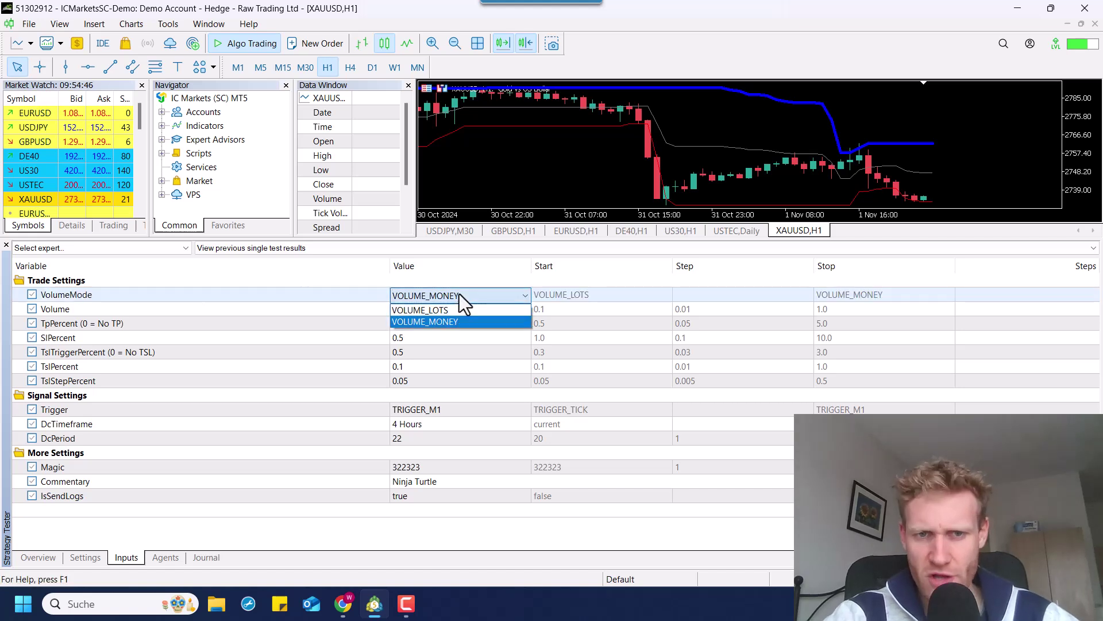
click(460, 294)
click(460, 294)
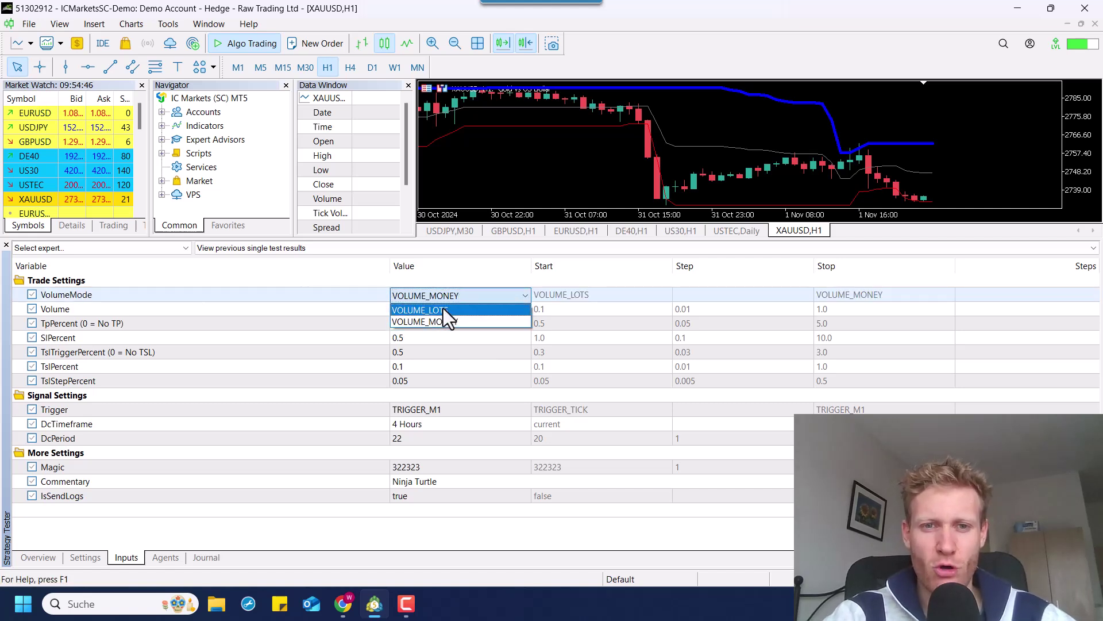
click(443, 308)
click(428, 296)
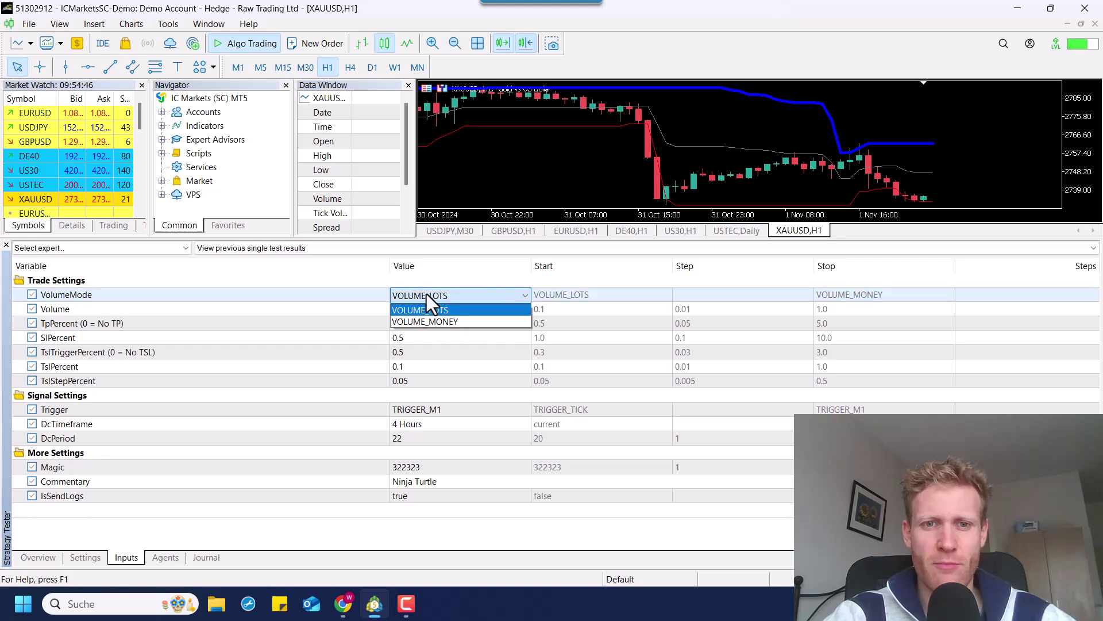
click(446, 320)
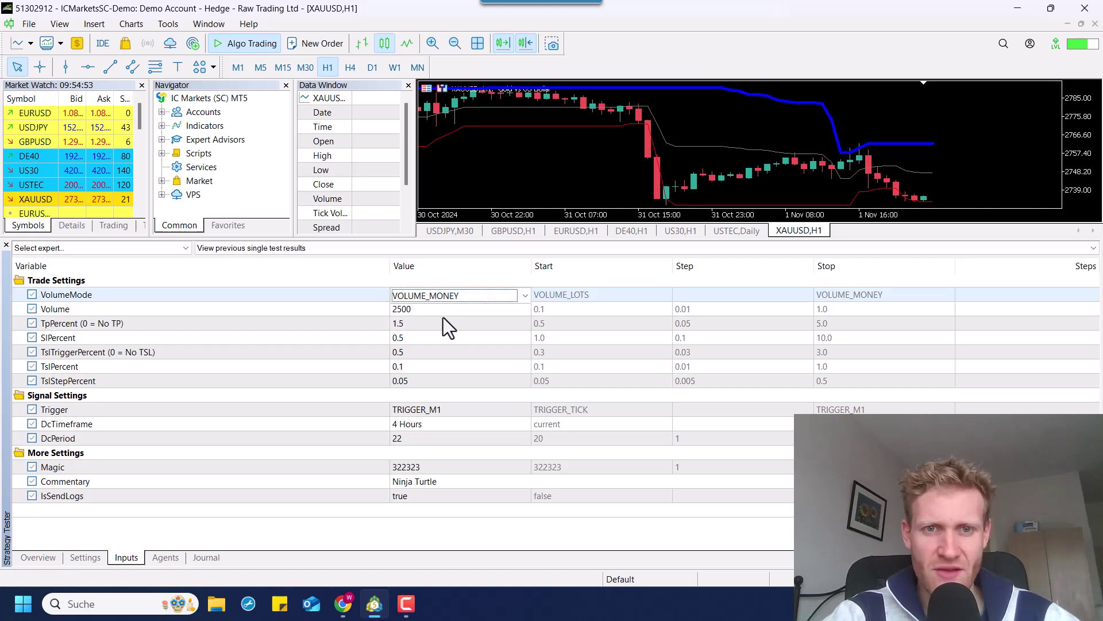
click(267, 309)
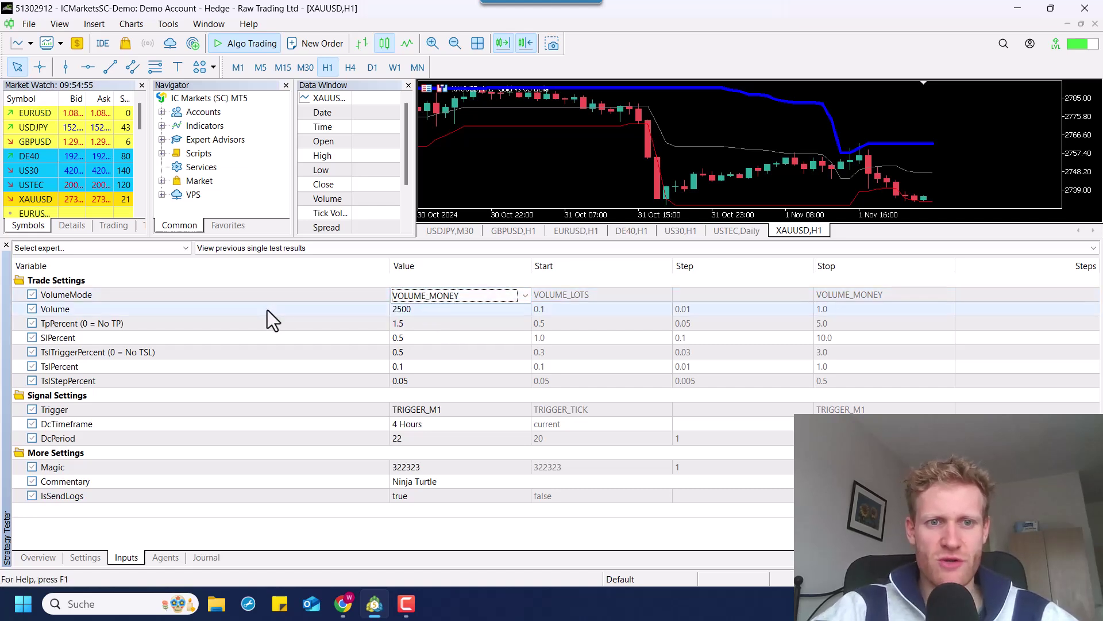
click(426, 296)
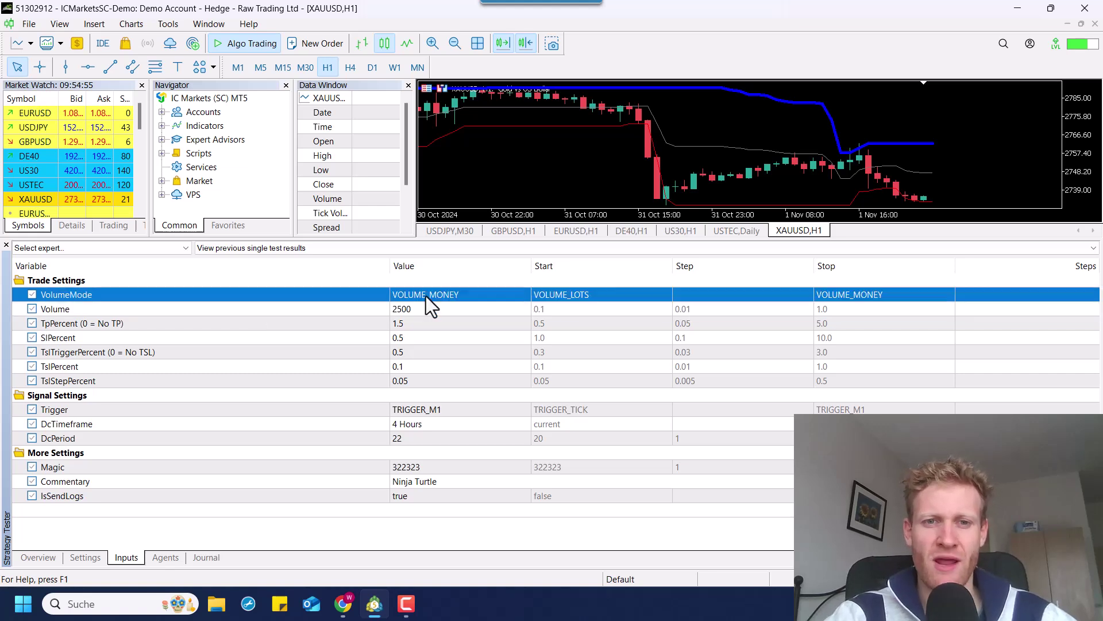
click(426, 297)
click(432, 309)
click(447, 309)
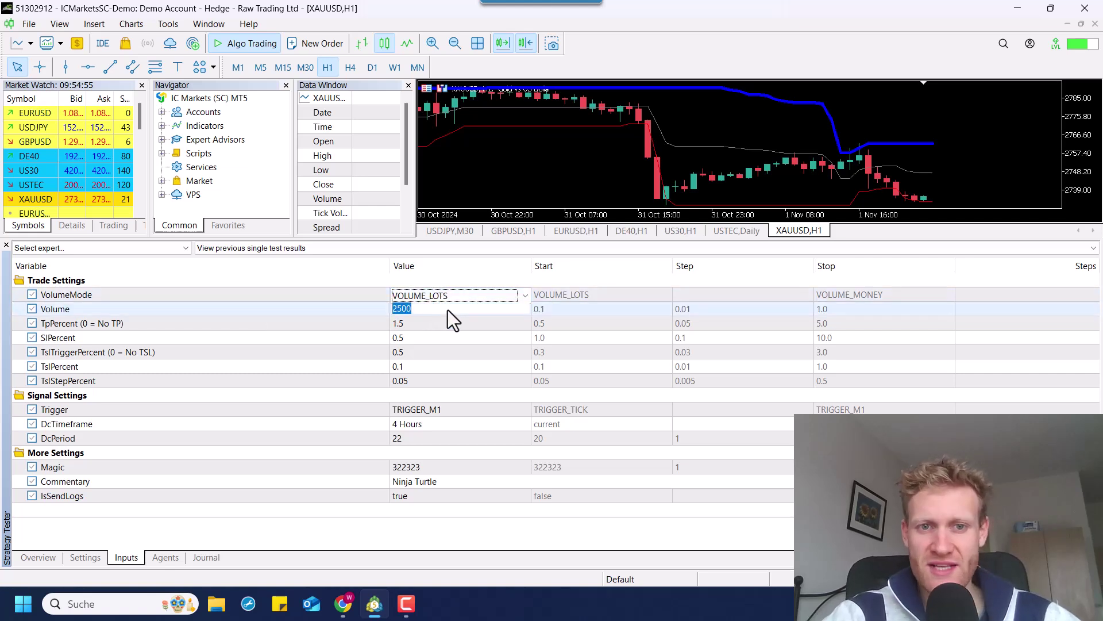
click(447, 309)
text(0.1)
key(Return)
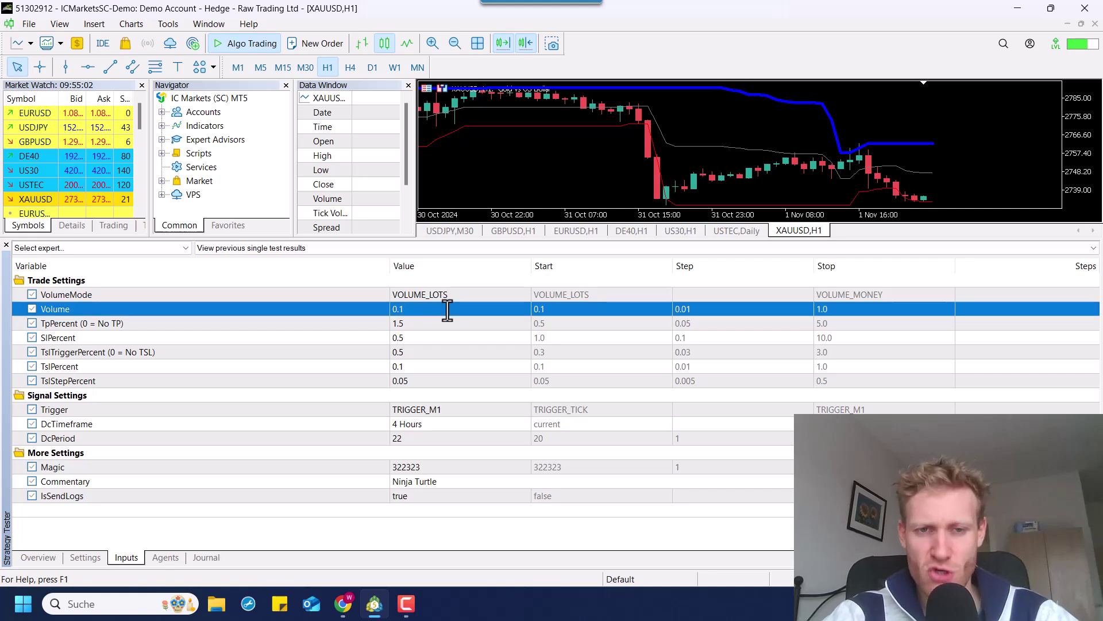
click(429, 309)
click(429, 309)
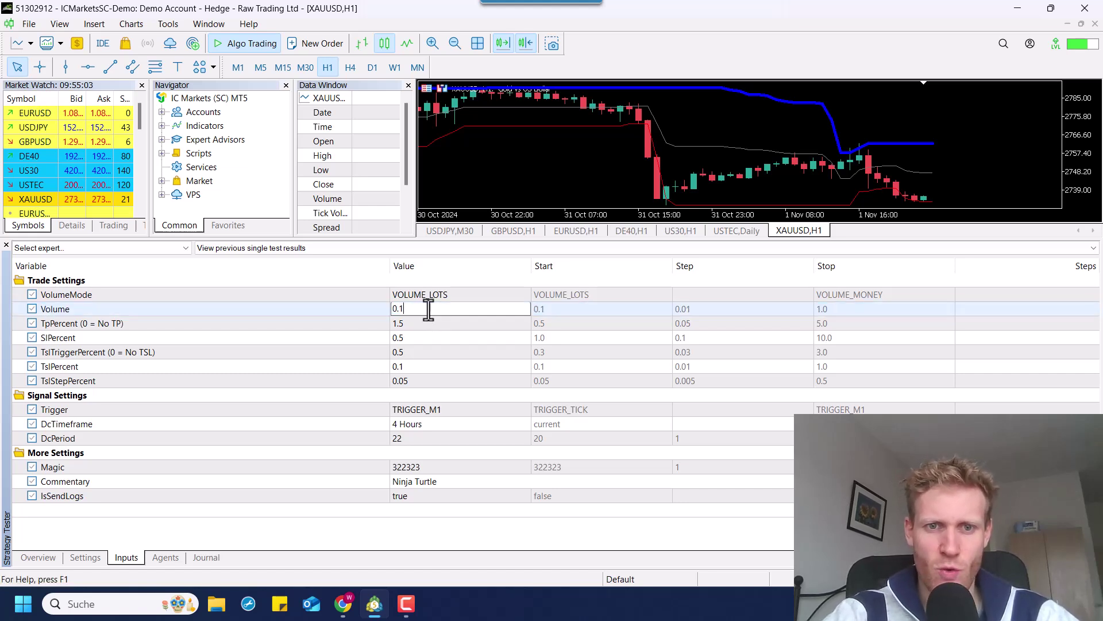
key(Return)
click(429, 309)
text(1.2)
key(Return)
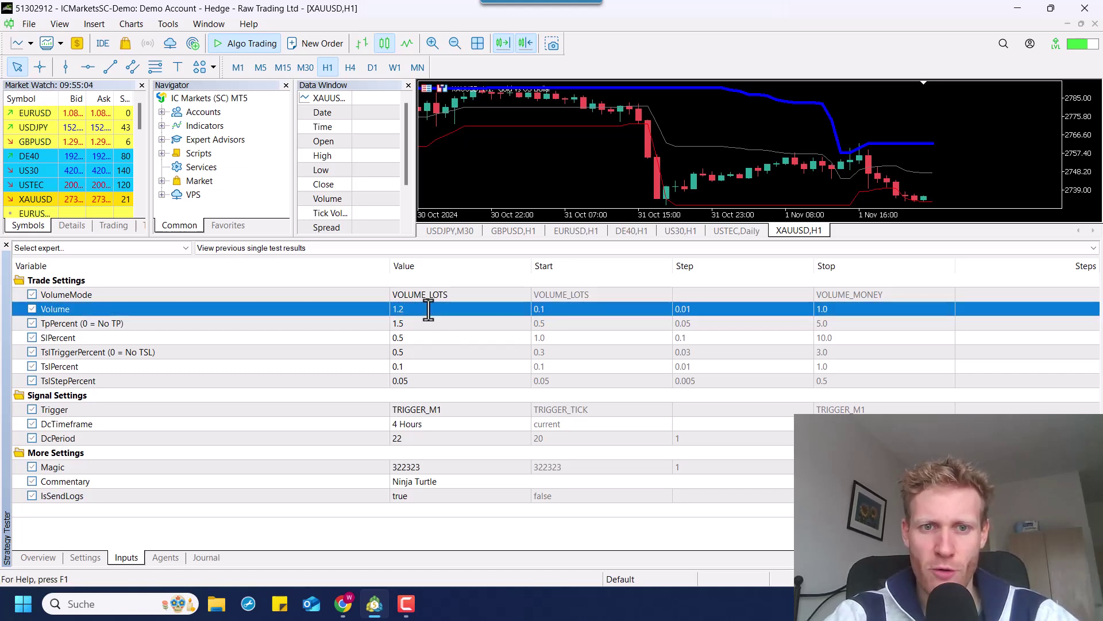
click(416, 312)
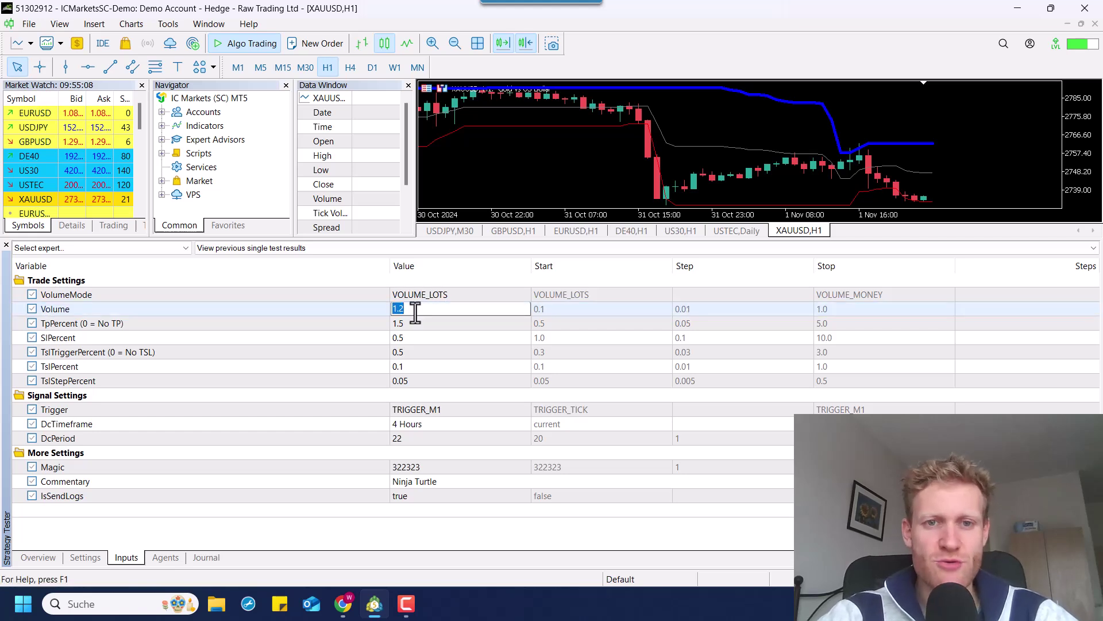
click(432, 293)
click(432, 293)
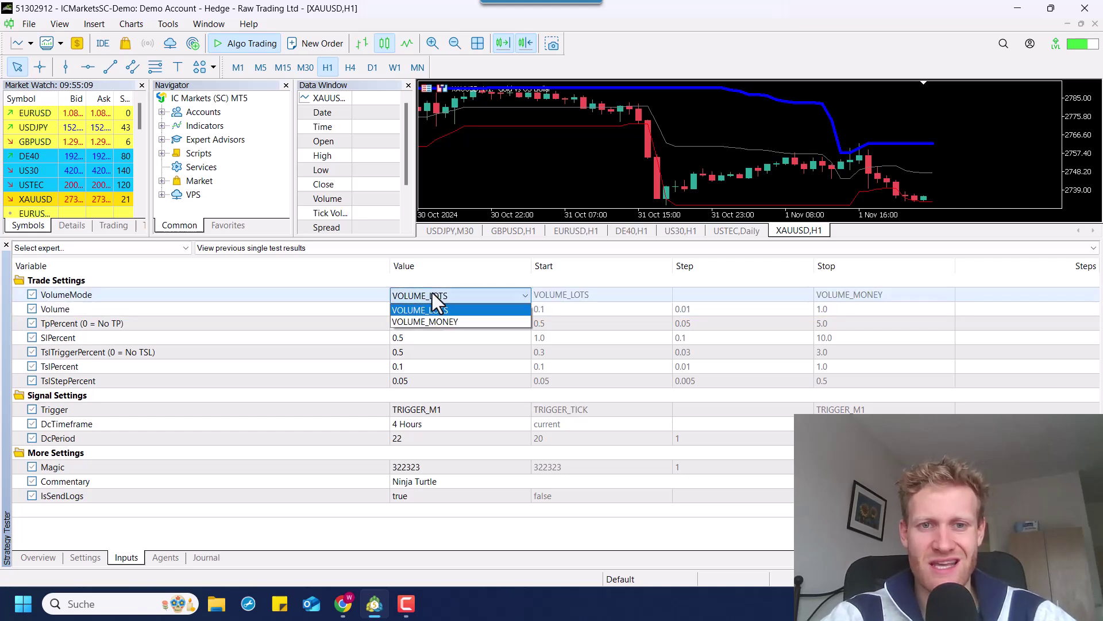
click(436, 320)
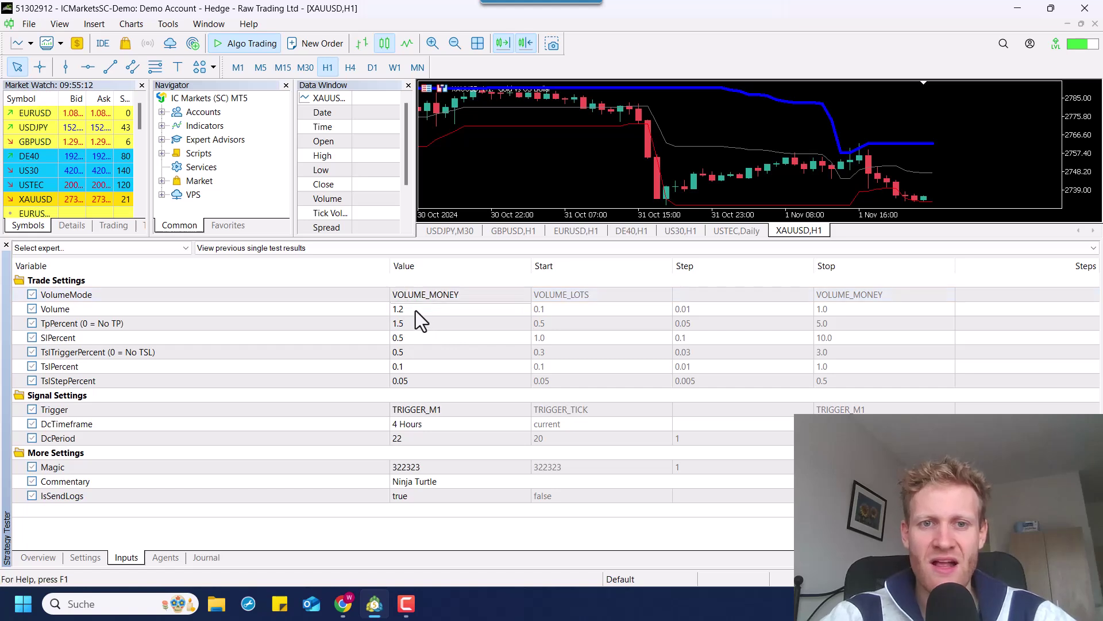
click(415, 310)
double_click(416, 310)
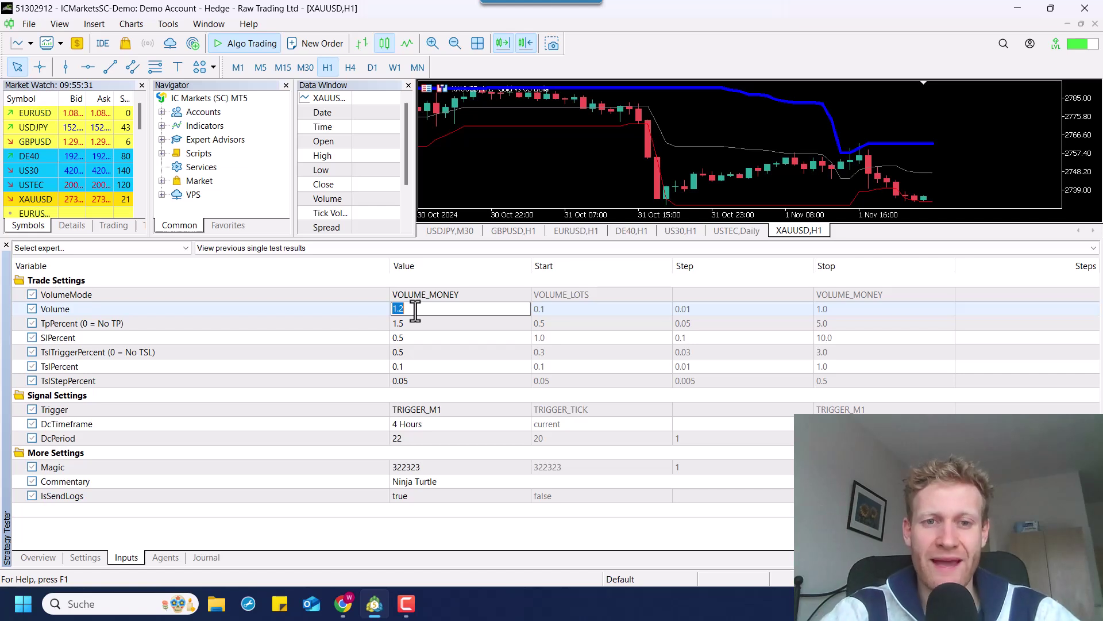
text(2500)
key(Return)
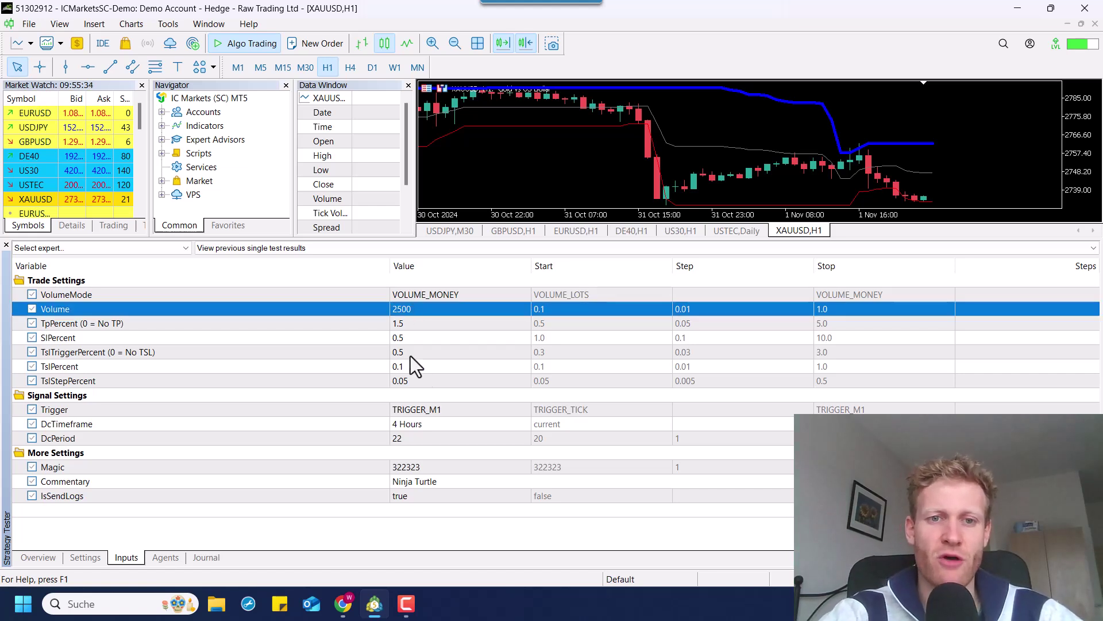
click(81, 558)
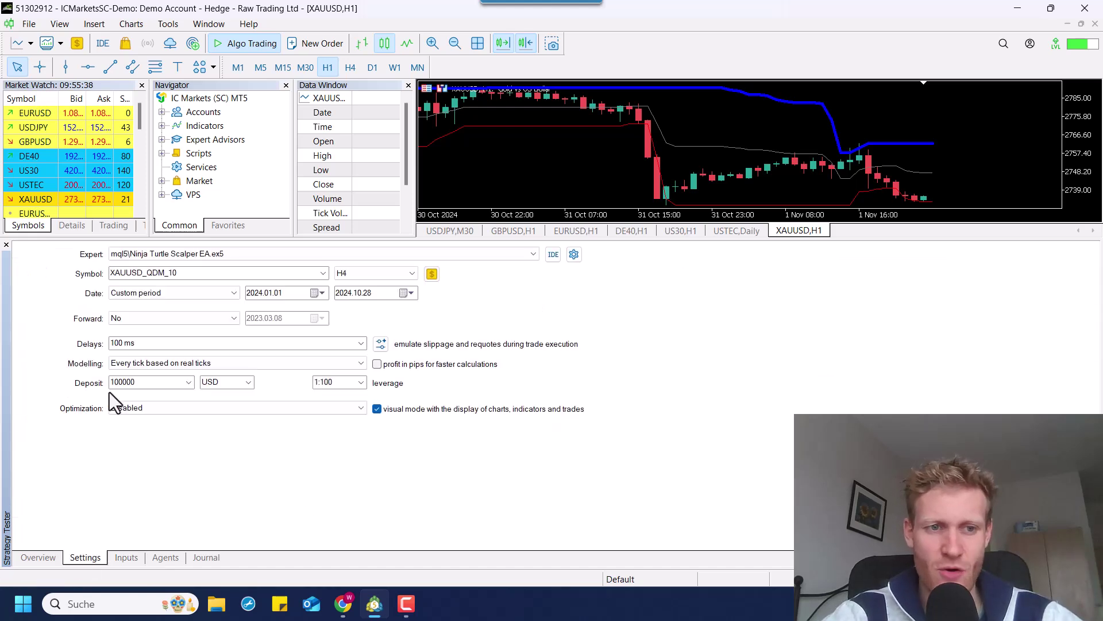
double_click(120, 382)
click(144, 552)
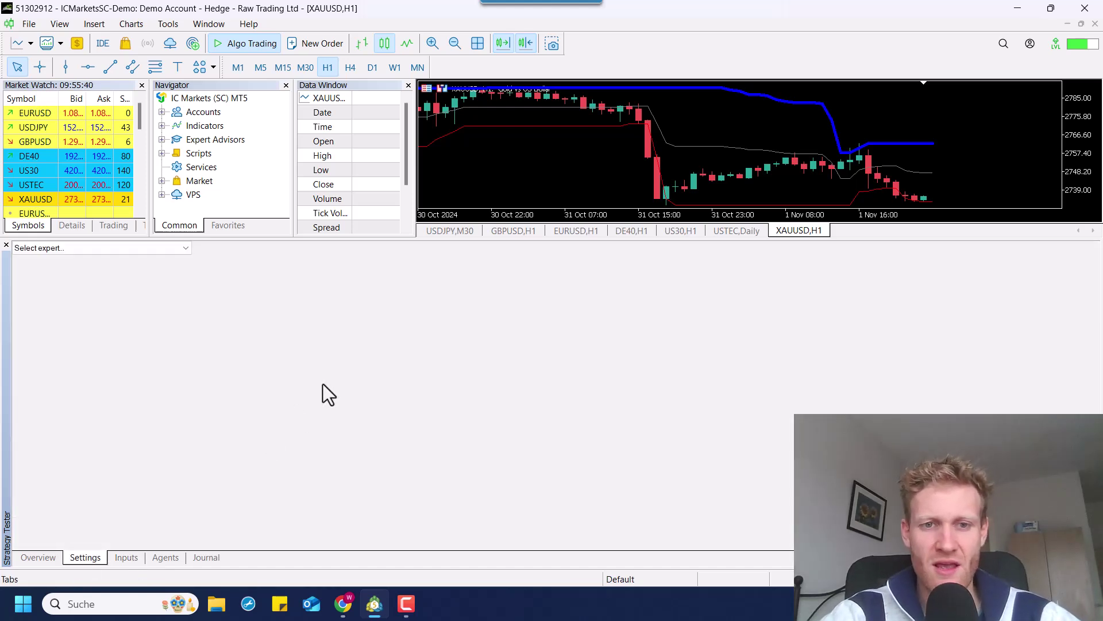
click(495, 352)
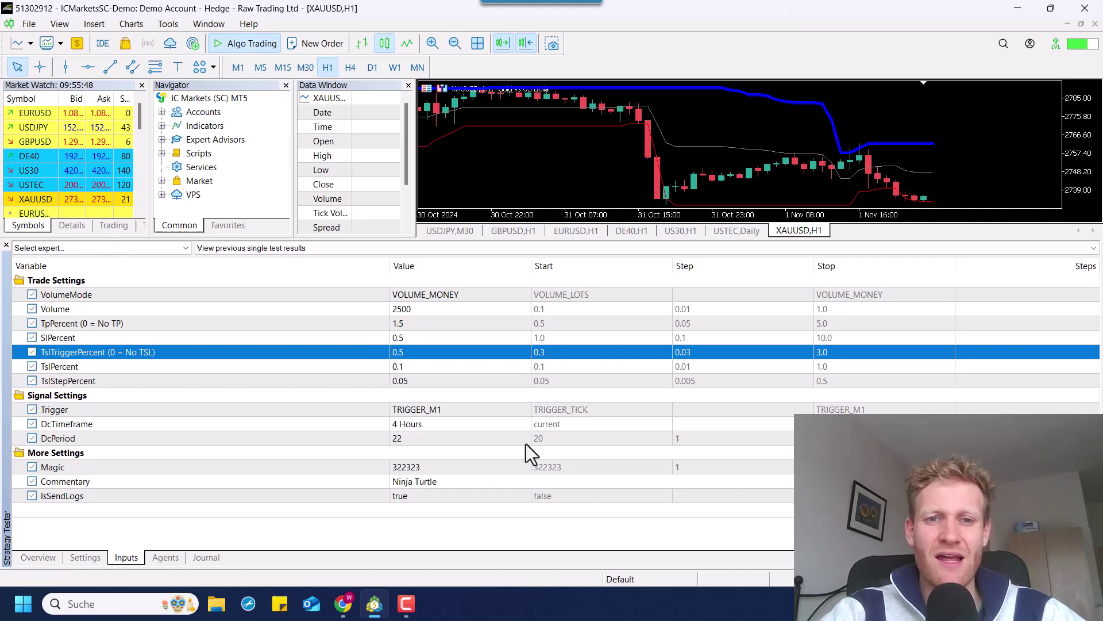
click(419, 326)
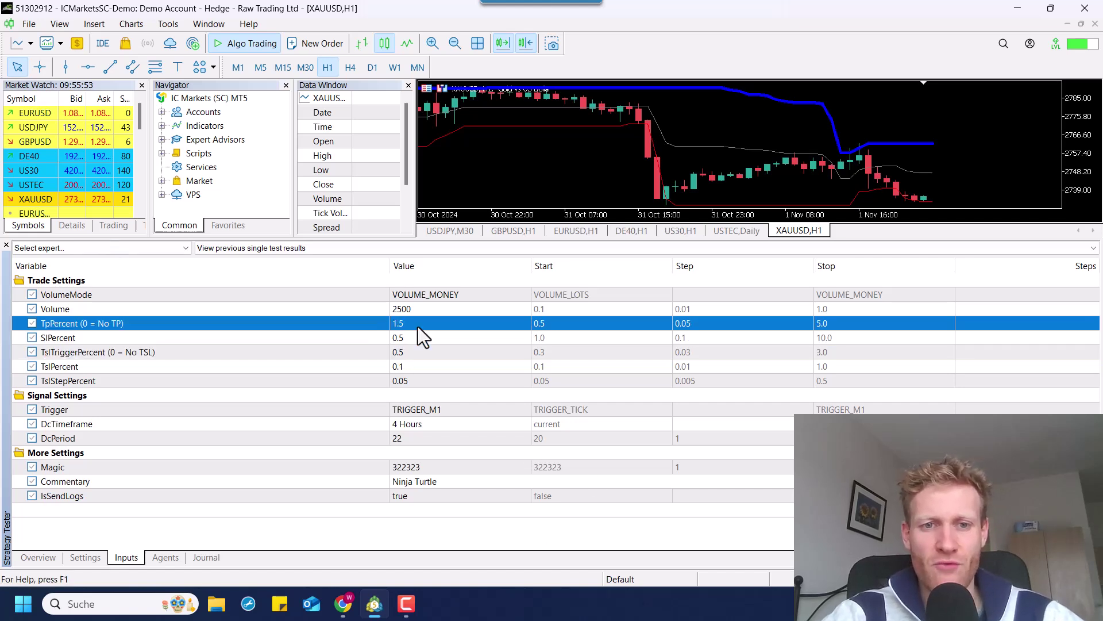
click(410, 310)
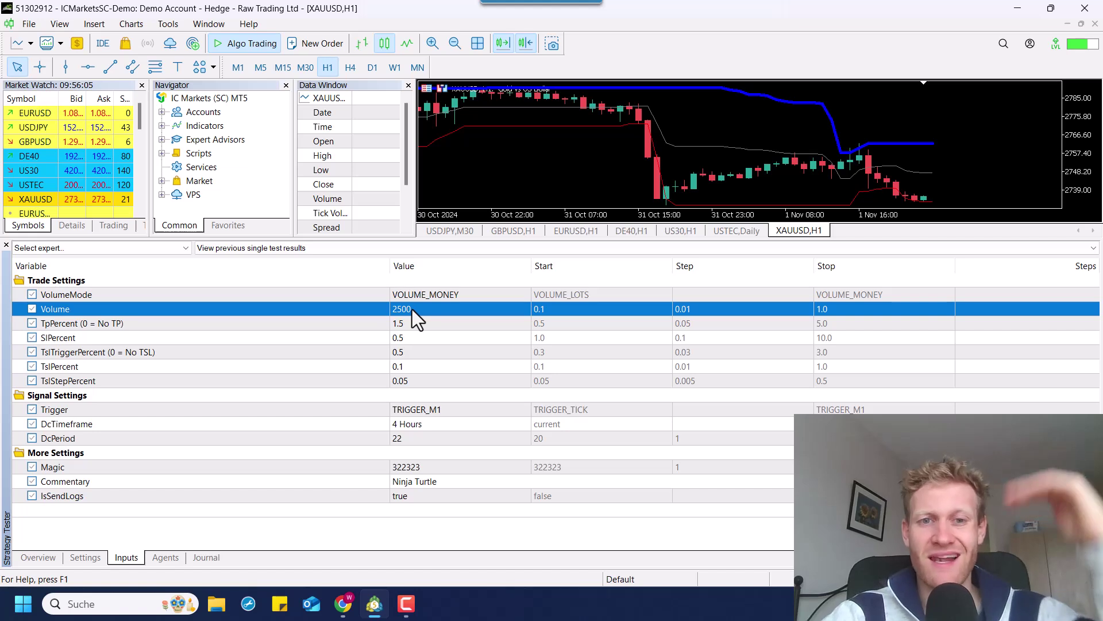
click(431, 337)
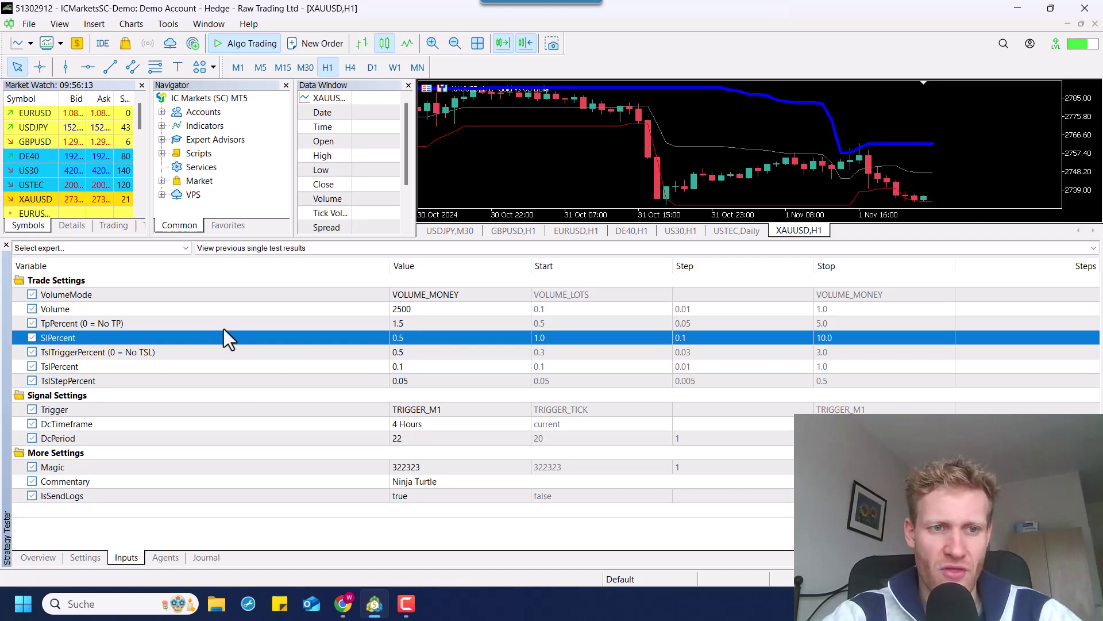
click(270, 323)
click(405, 327)
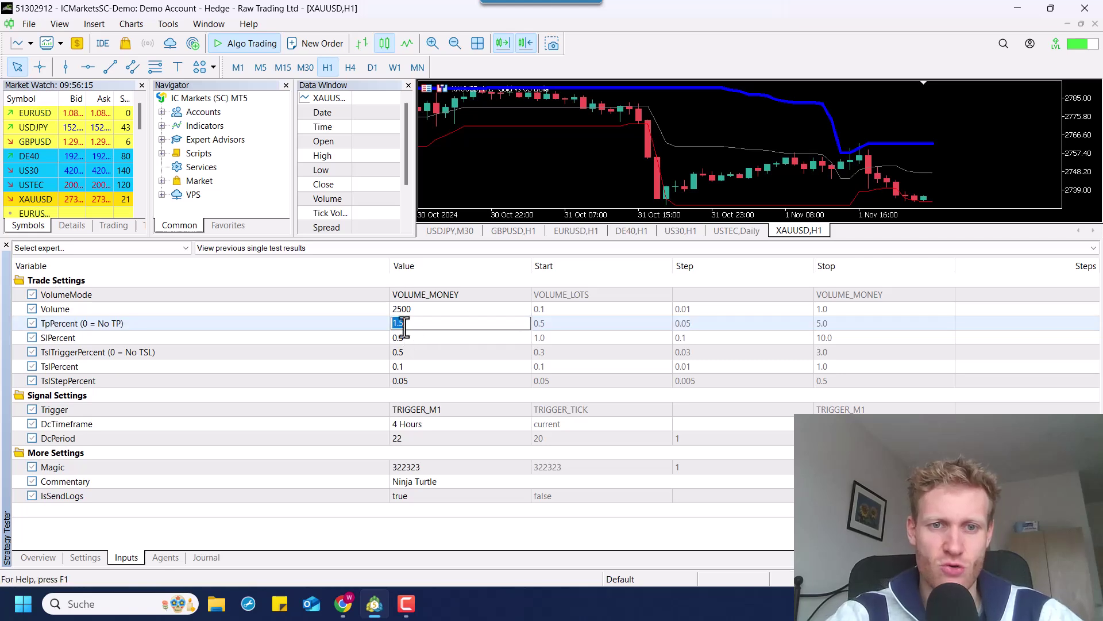
text(0)
key(BackSpace)
text(1.5)
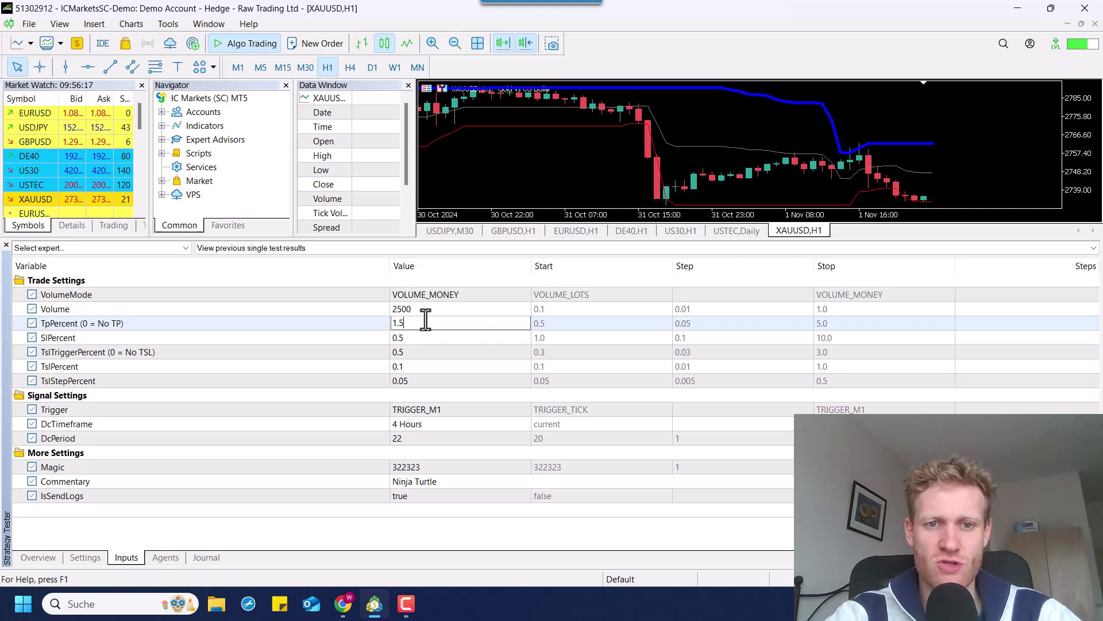
key(Return)
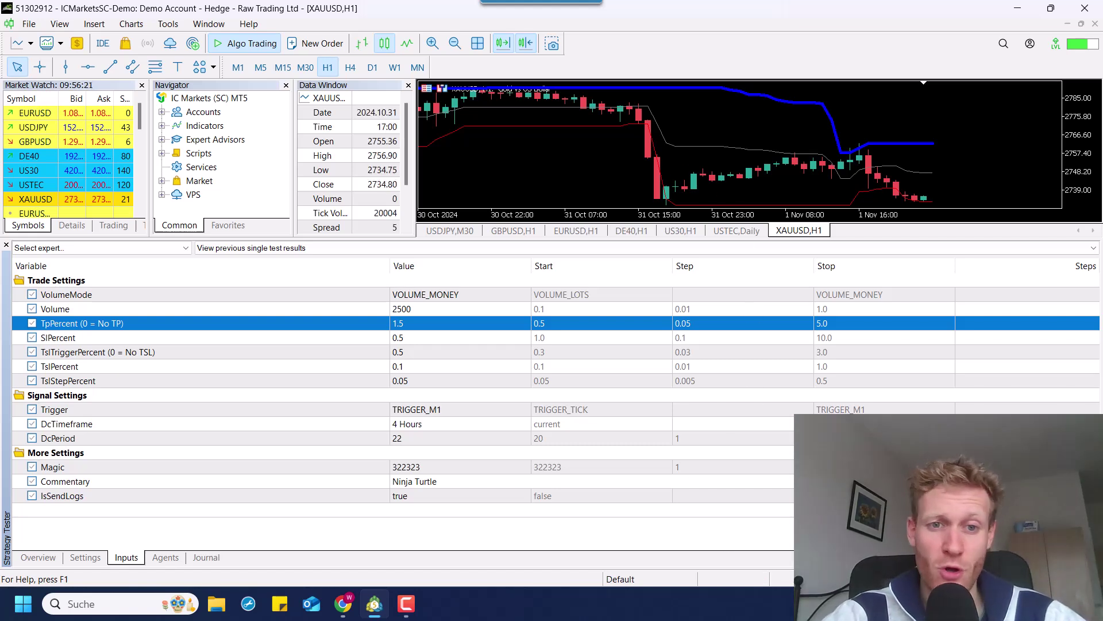
click(83, 335)
click(77, 329)
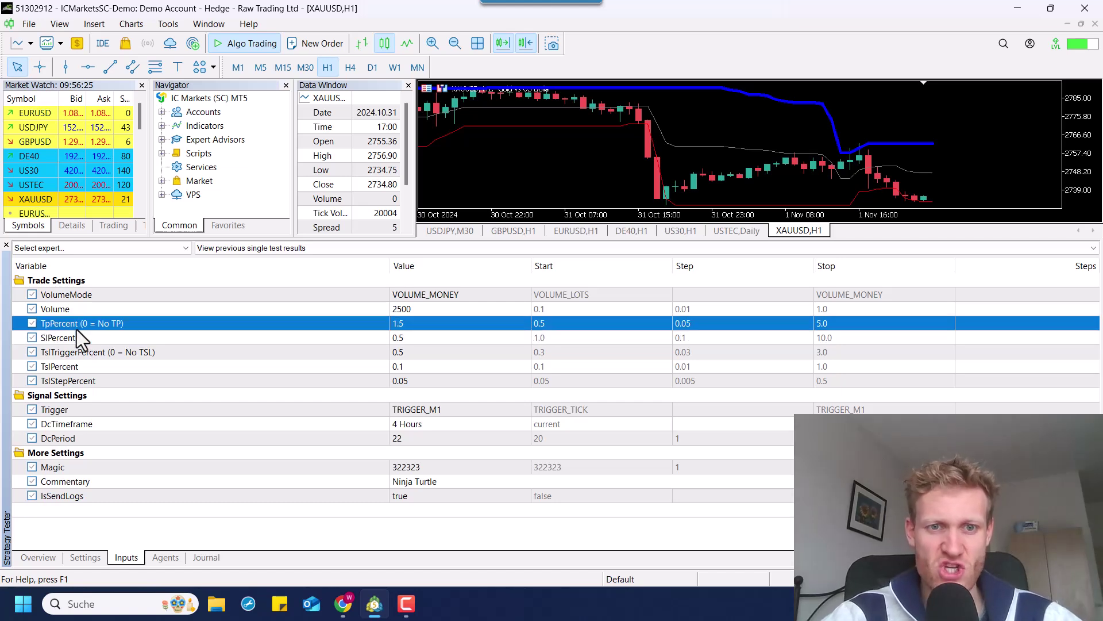
click(85, 337)
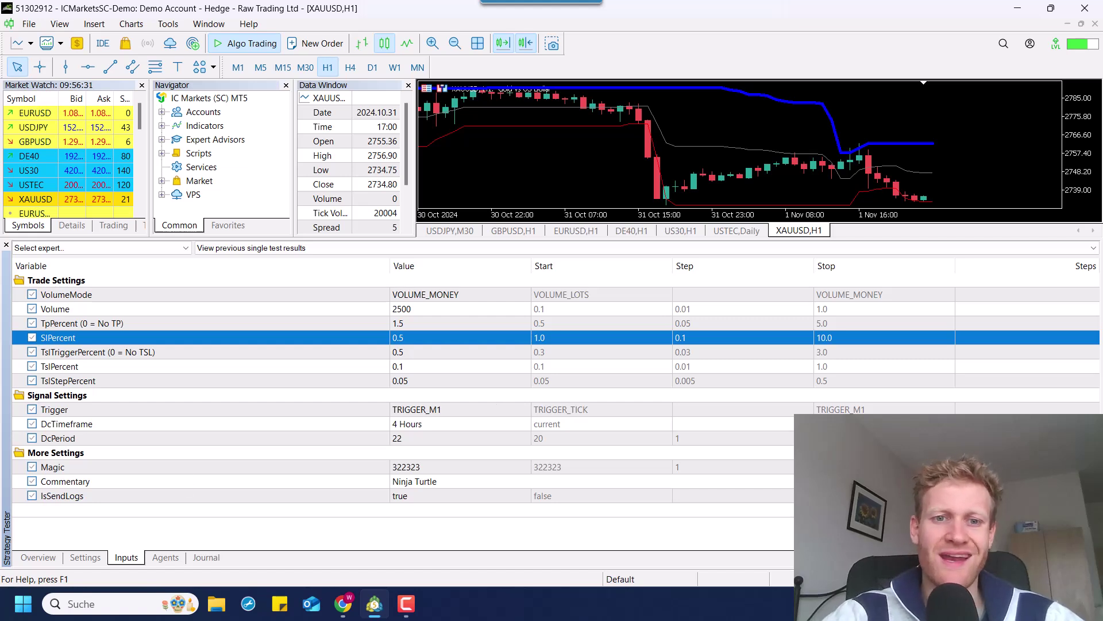
click(366, 351)
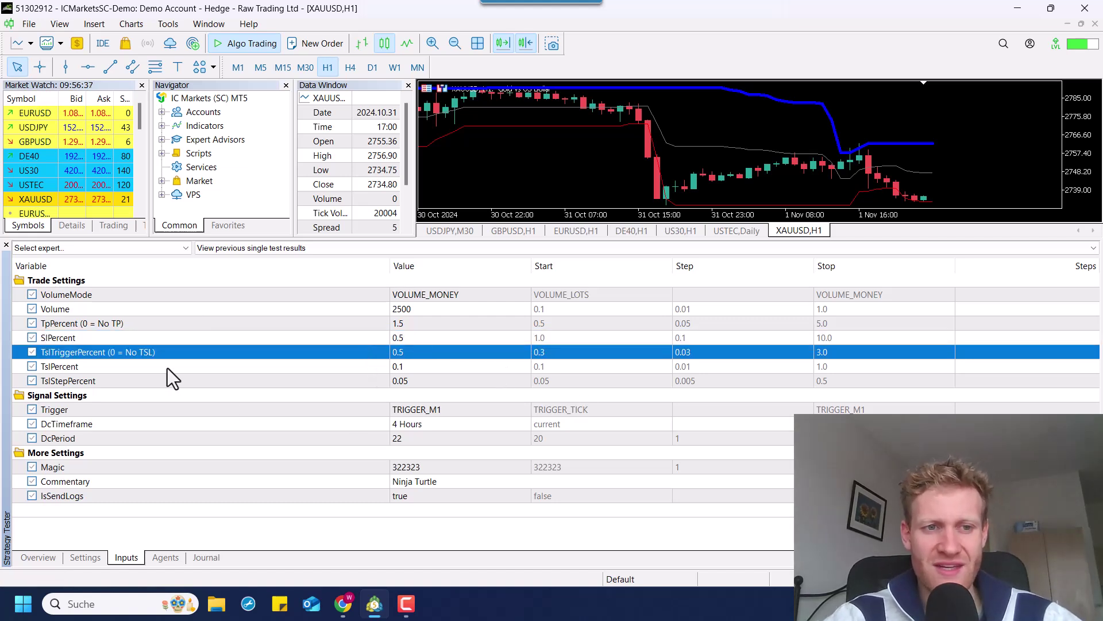
click(412, 364)
click(411, 354)
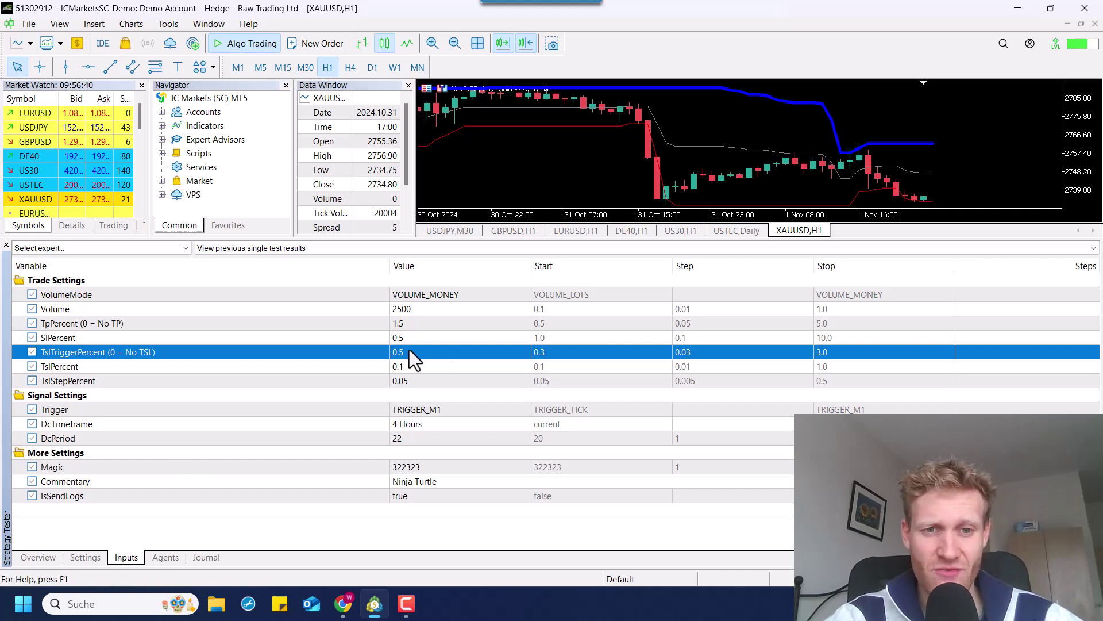
click(312, 379)
click(282, 371)
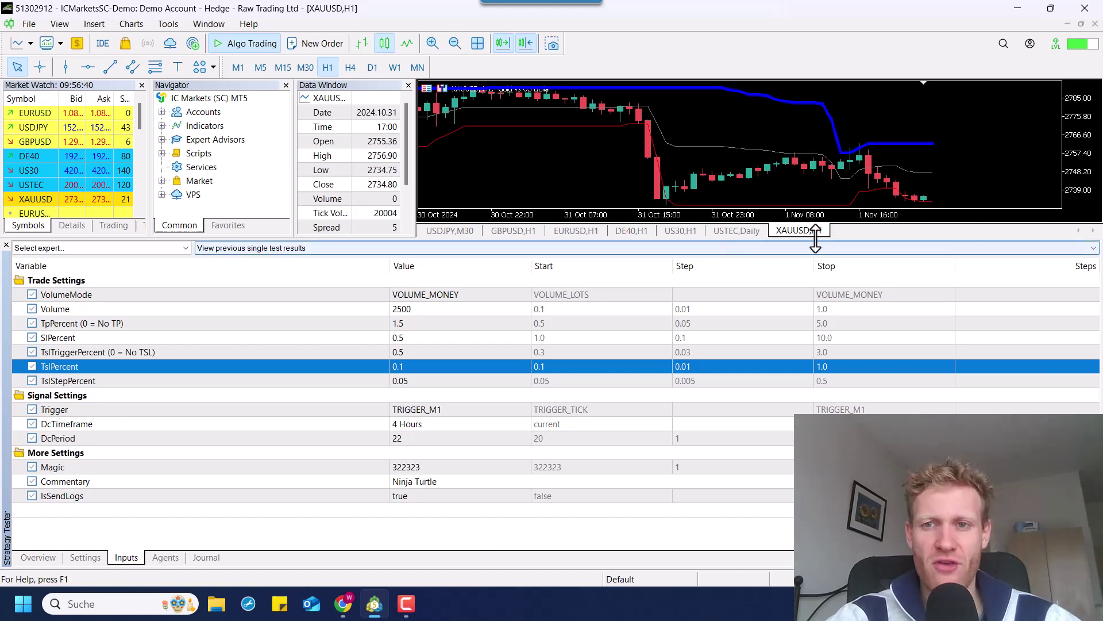
click(429, 381)
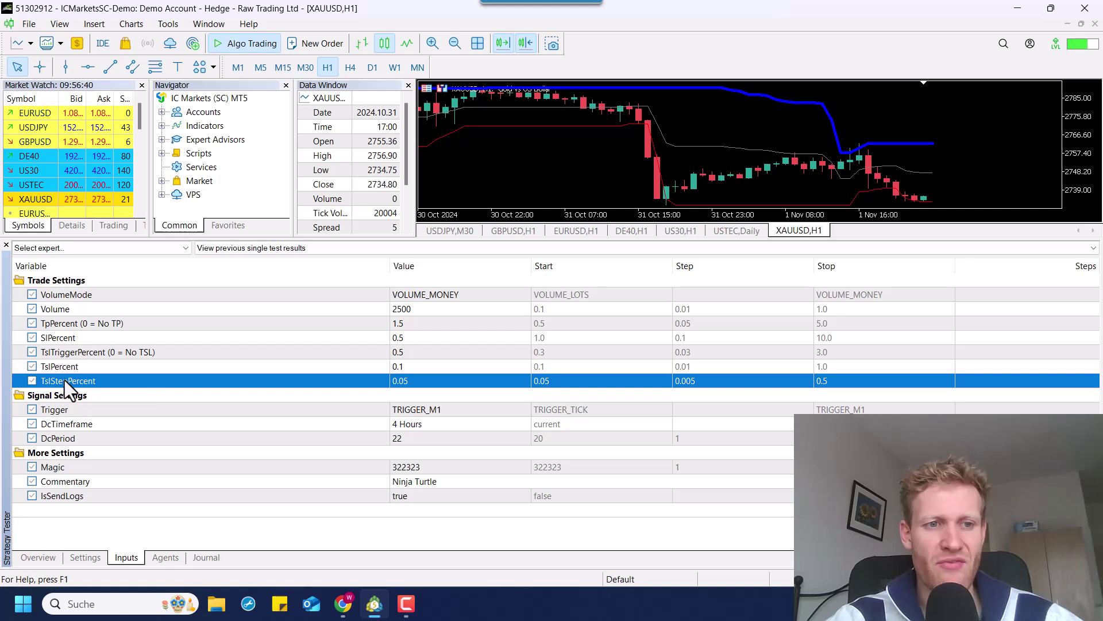
click(403, 396)
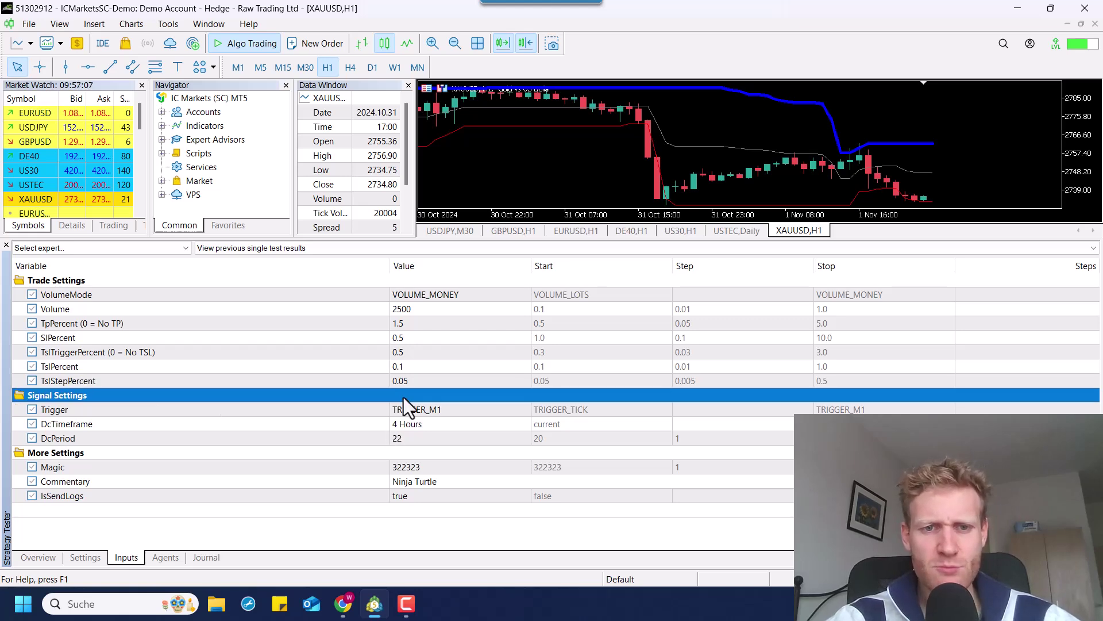
click(389, 381)
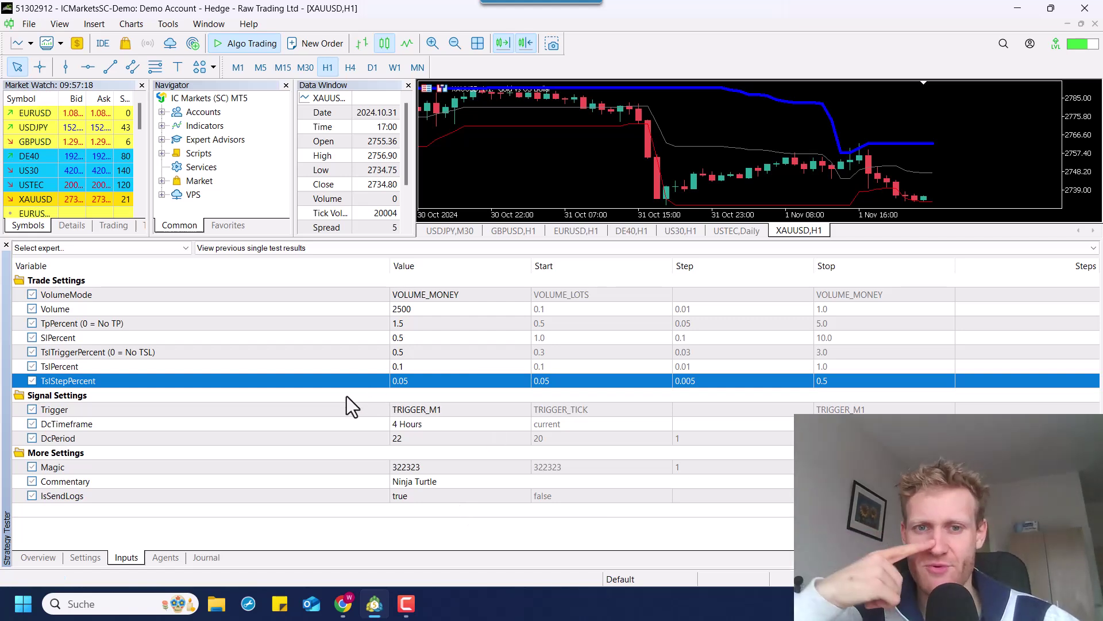
click(385, 491)
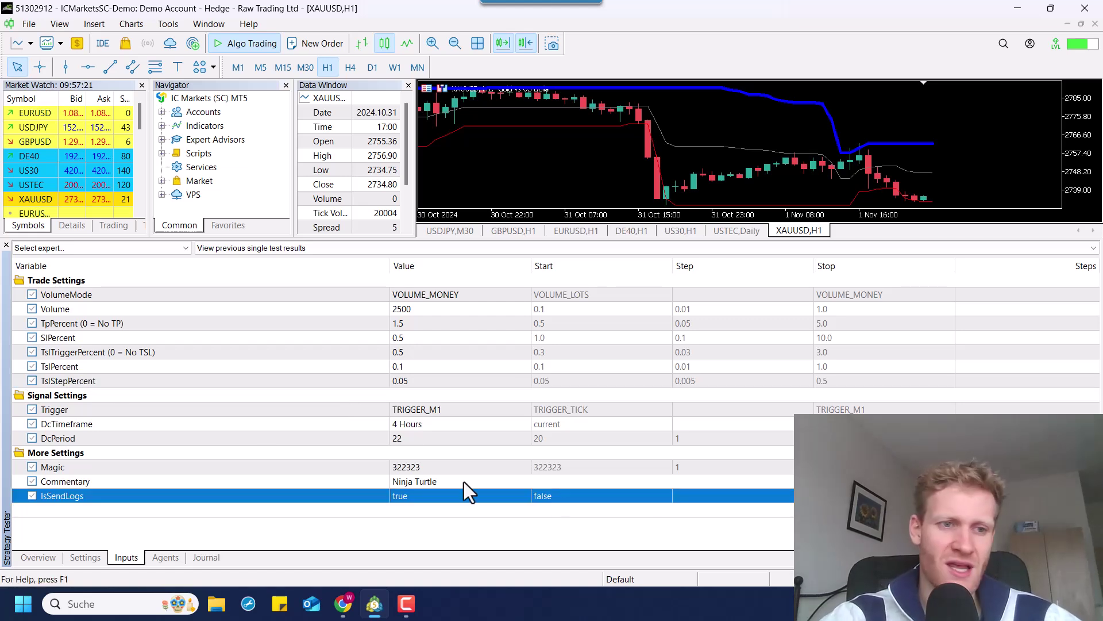
click(388, 409)
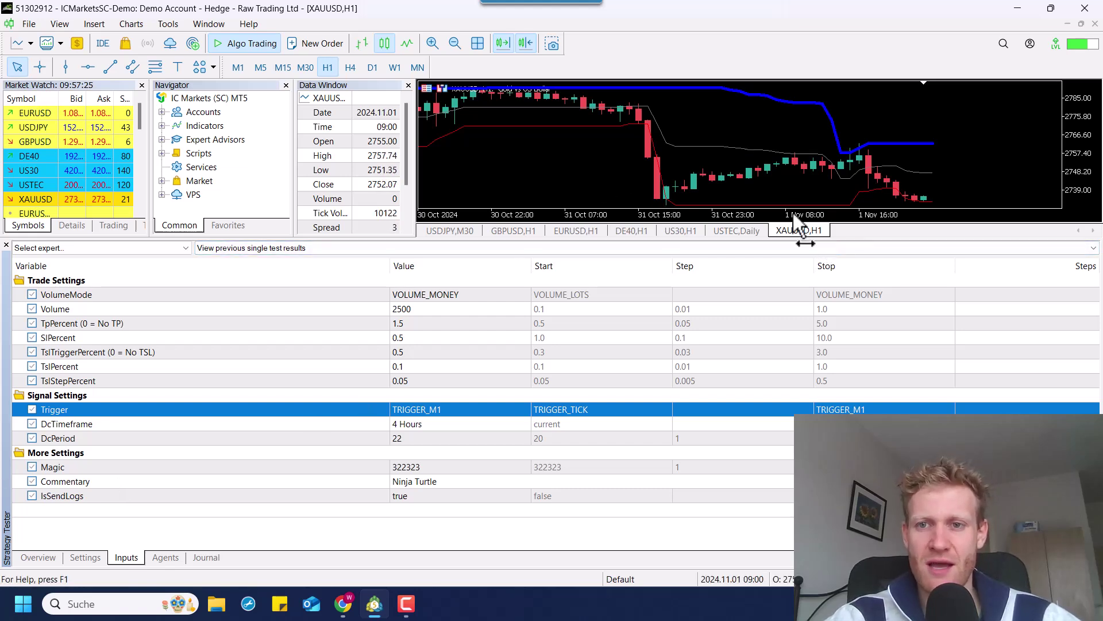
key(ctrl+r)
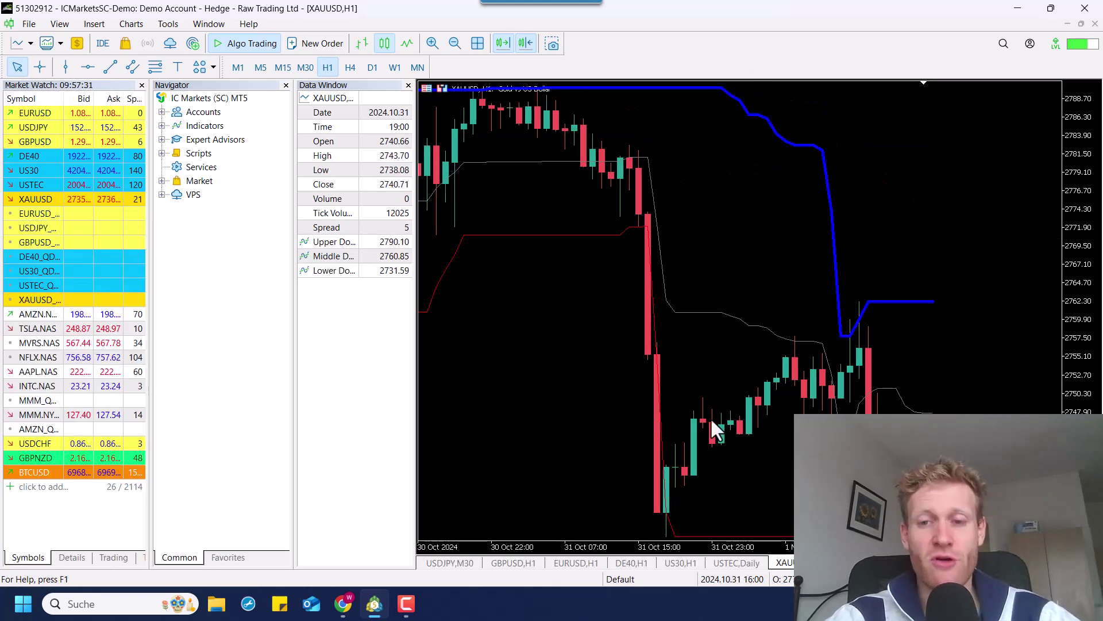
drag(1074, 186, 961, 333)
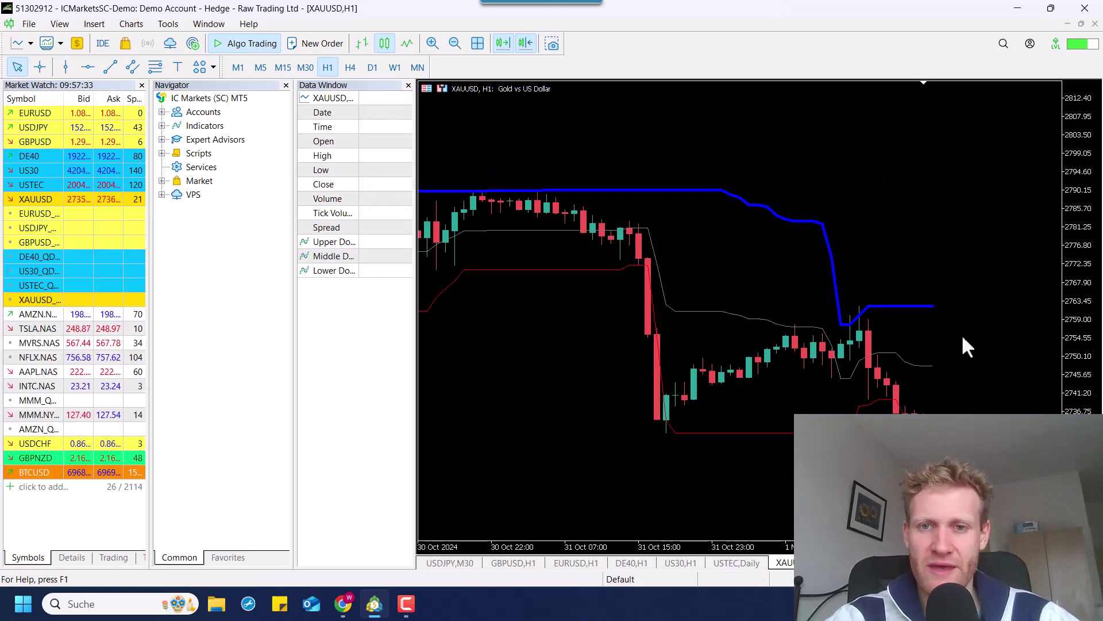
mouse_move(577, 195)
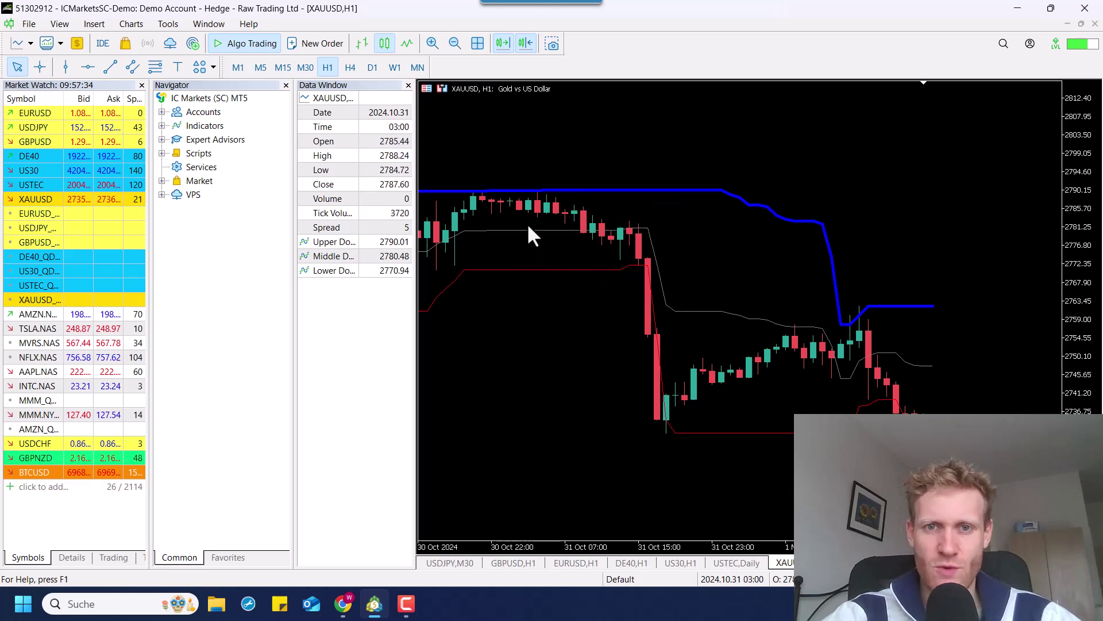
key(ctrl+t)
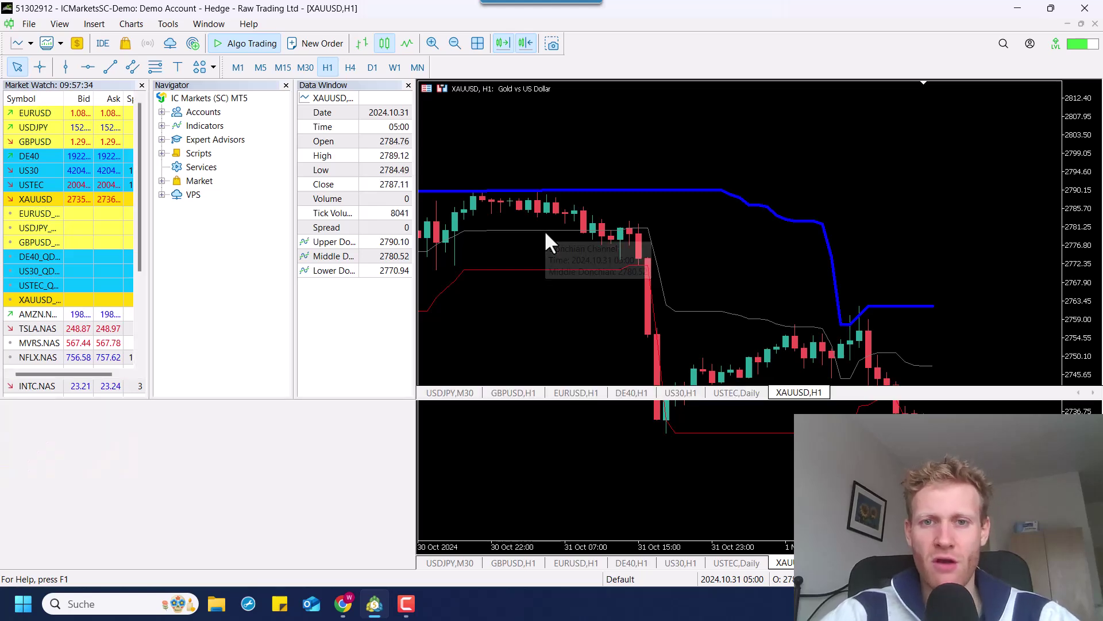
key(ctrl+r)
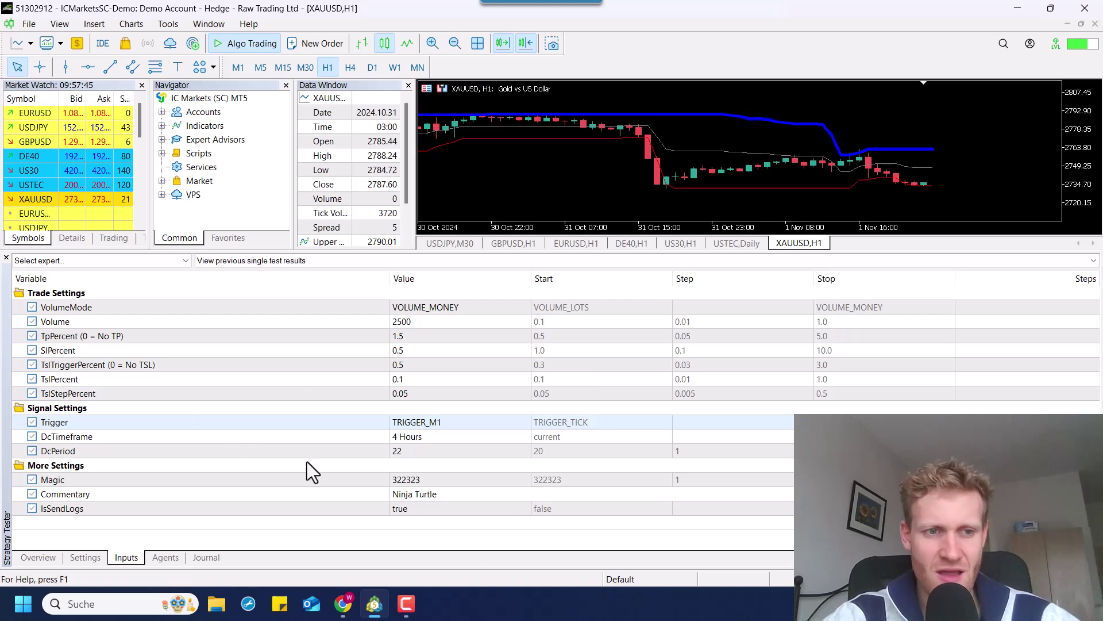
click(224, 413)
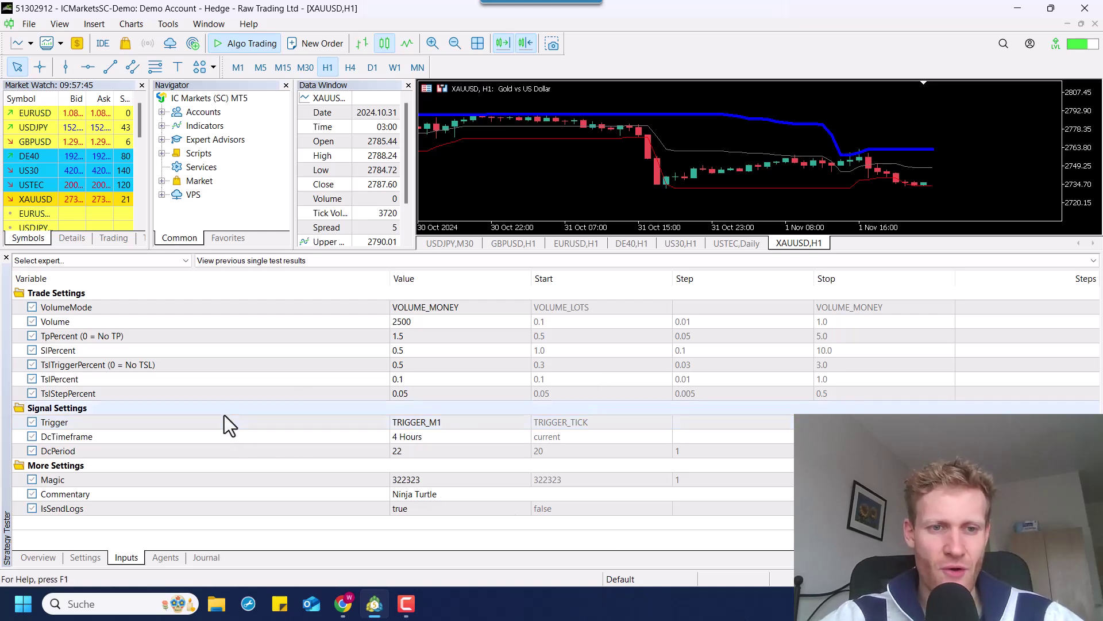
click(178, 423)
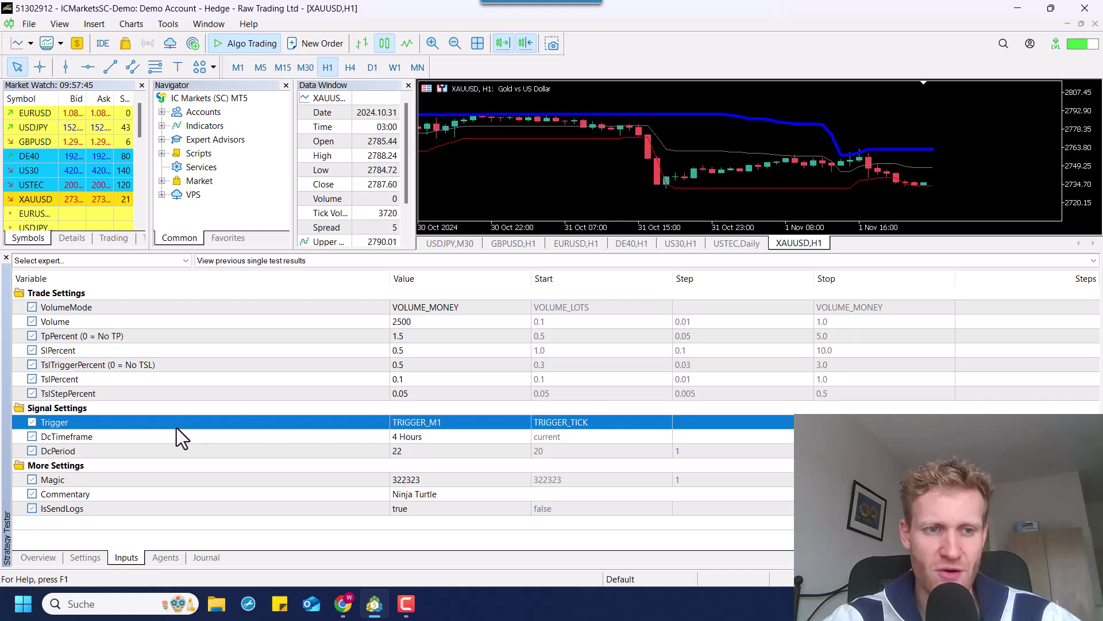
click(433, 426)
click(433, 425)
click(433, 425)
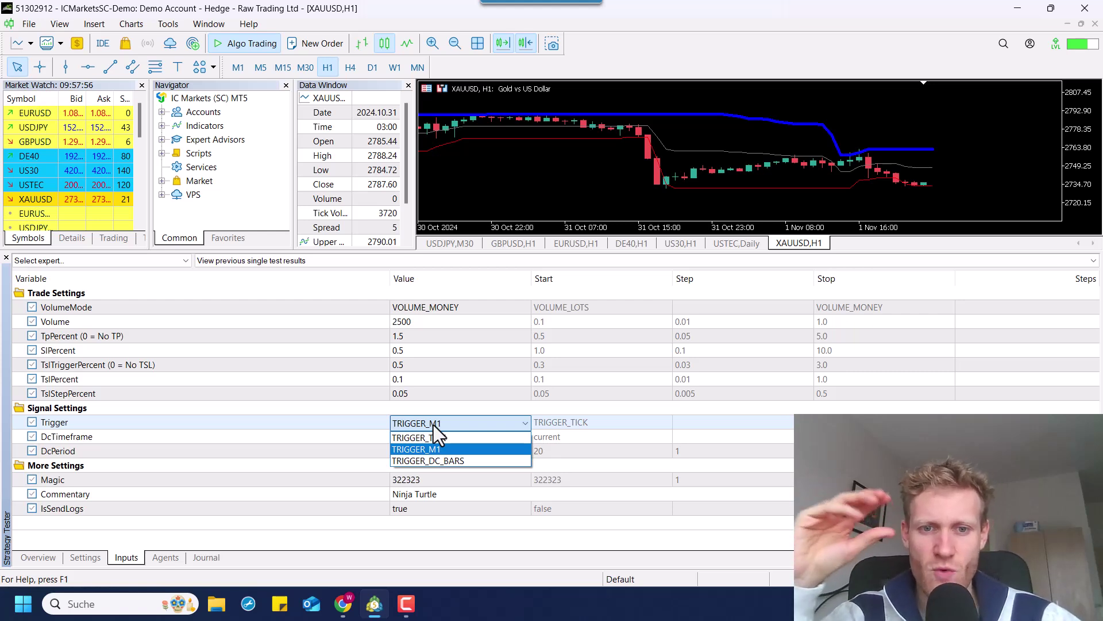
click(458, 438)
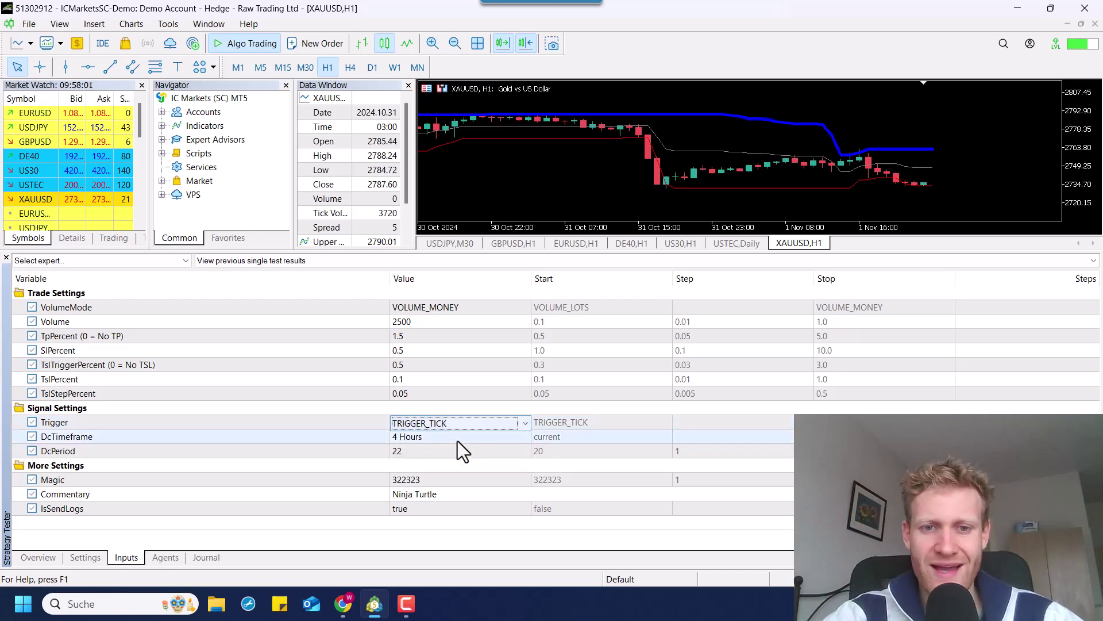
click(445, 425)
click(445, 426)
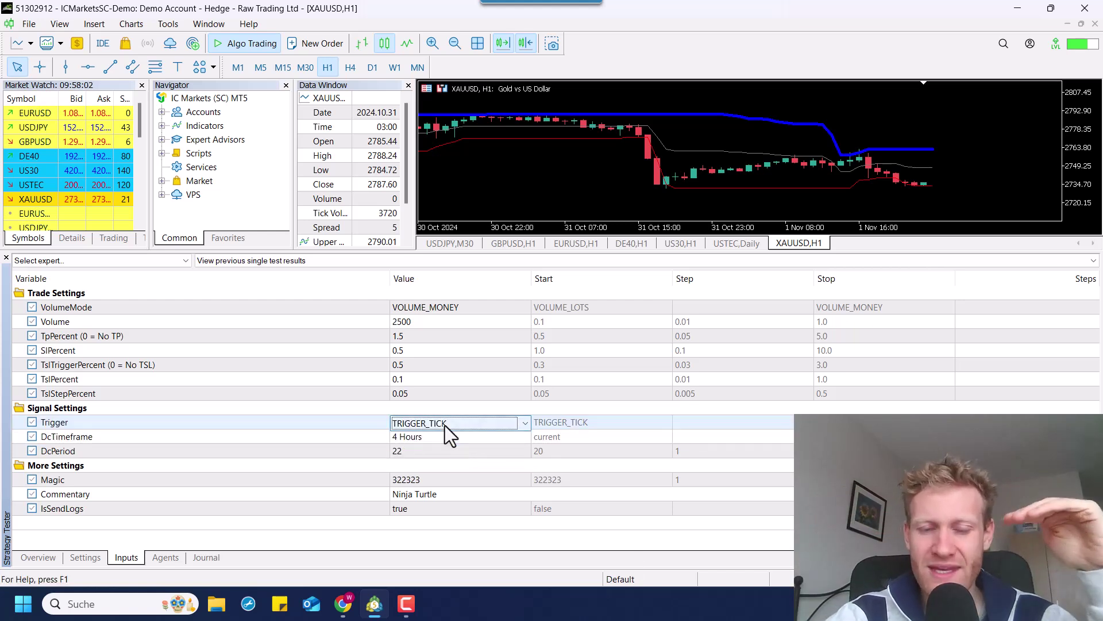
click(445, 425)
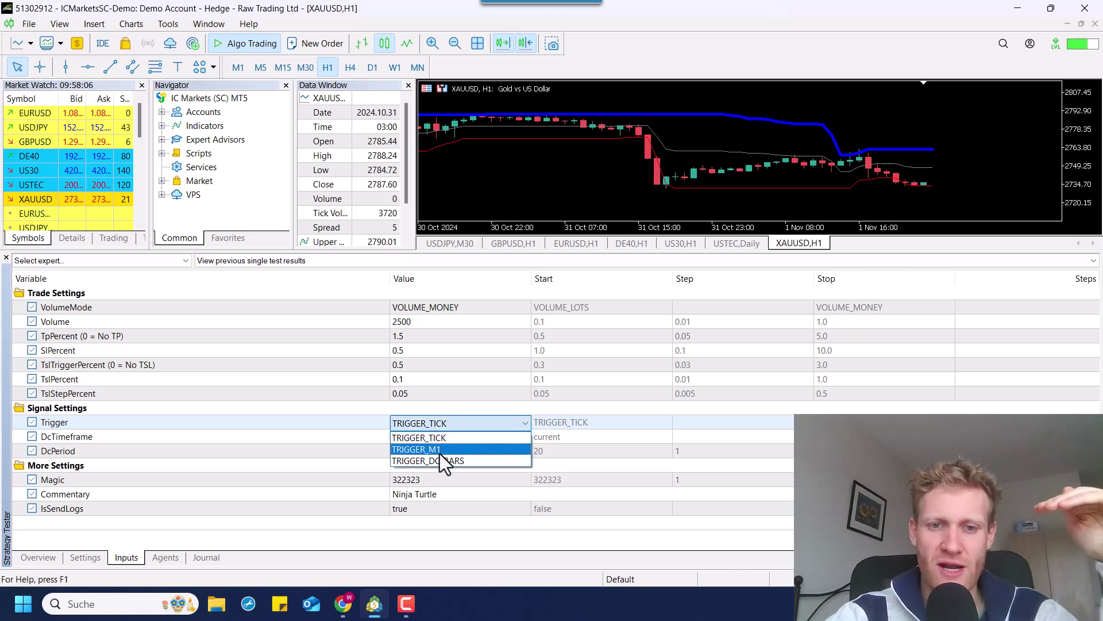
click(440, 452)
click(453, 424)
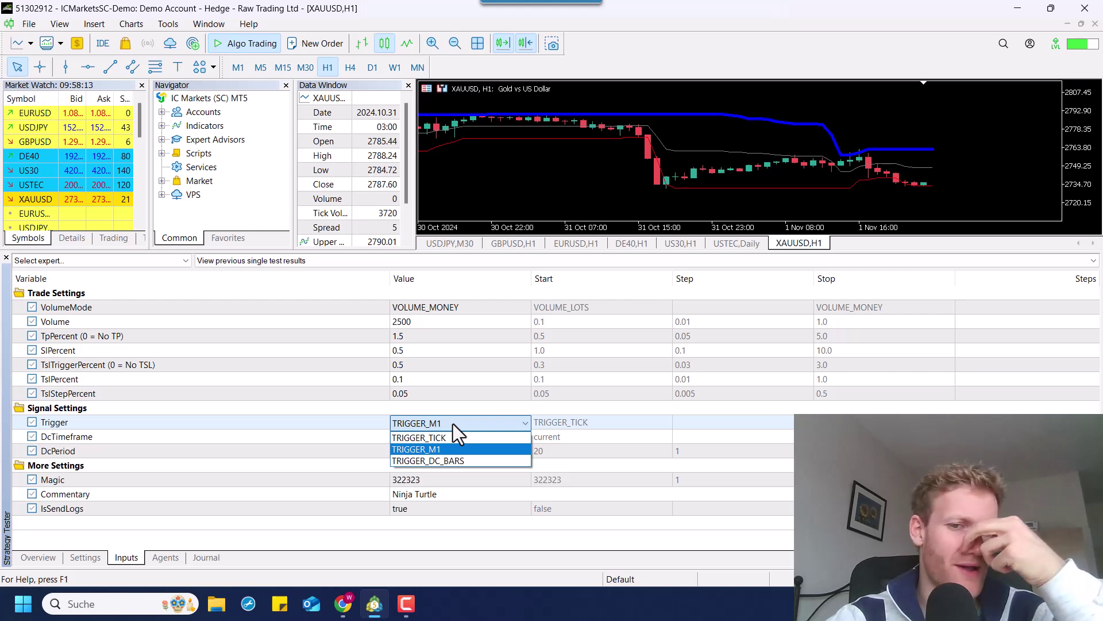
click(428, 461)
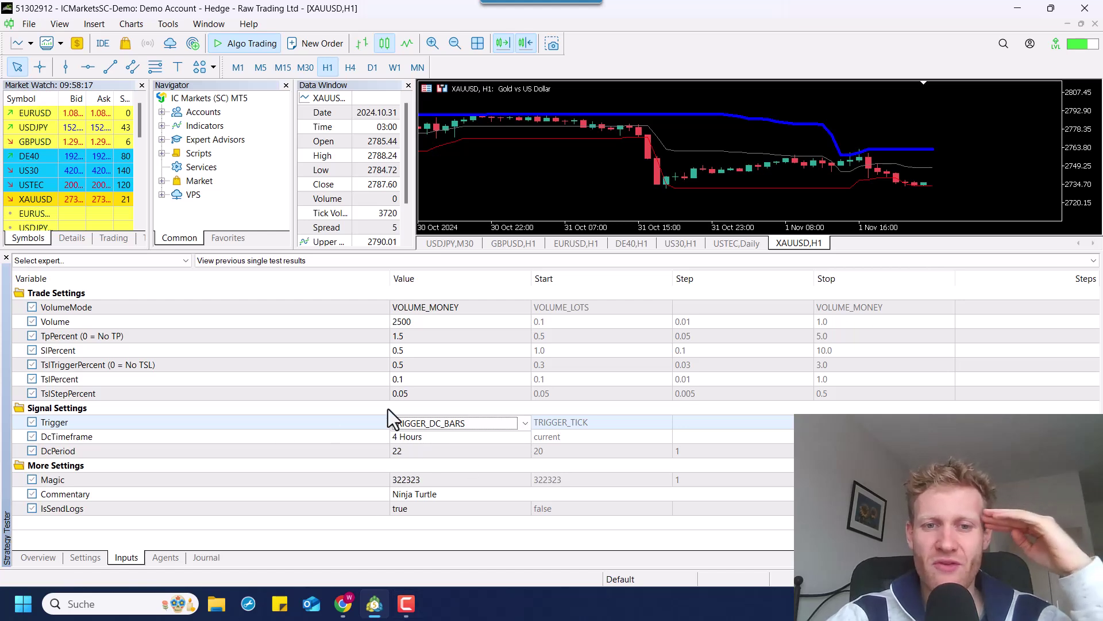
click(429, 422)
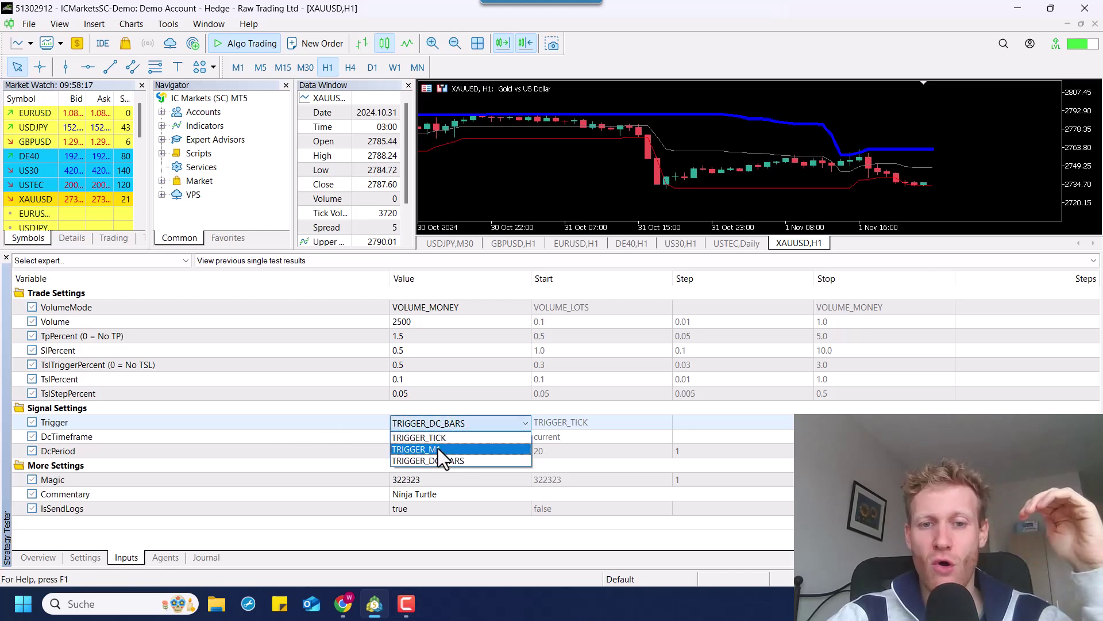
click(437, 448)
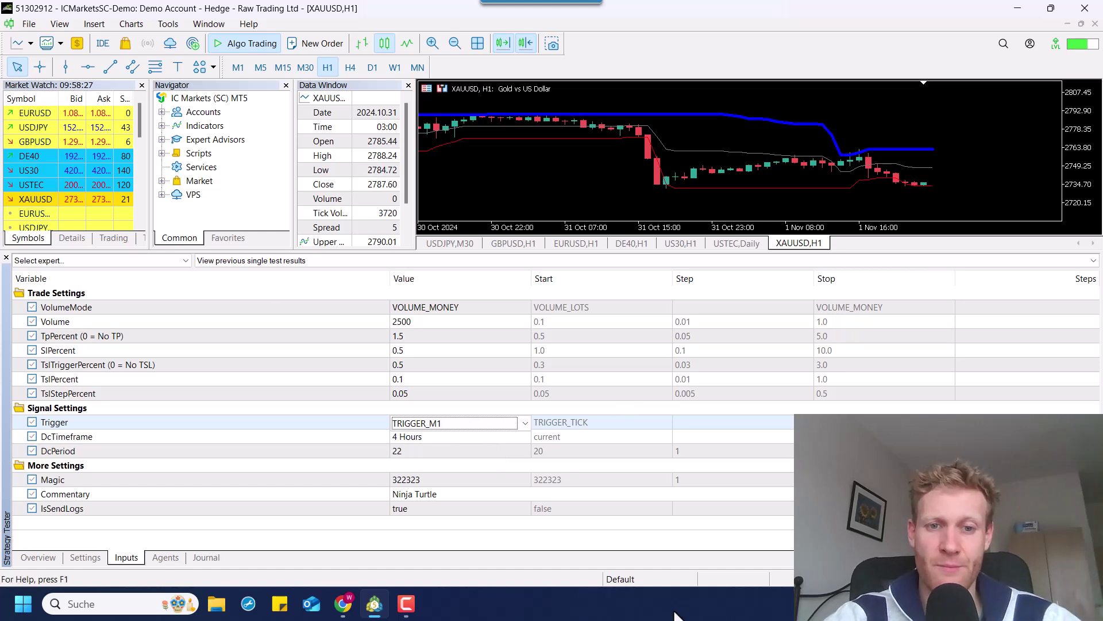
Review the EA's DcTimeframe, DcPeriod value 22 and Magic number inputs
click(180, 440)
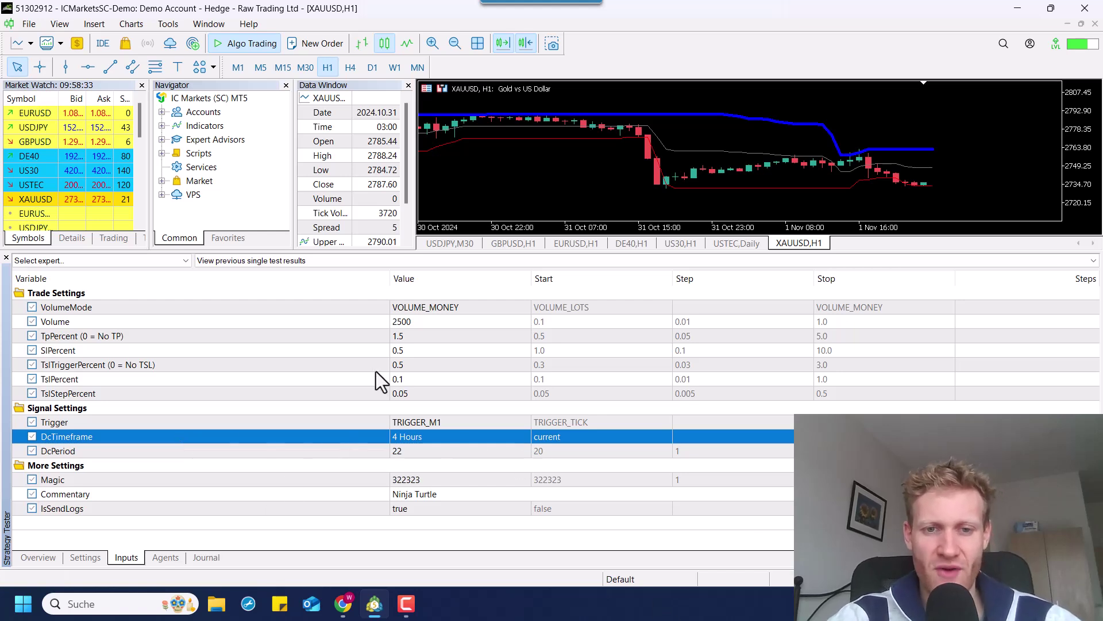
click(405, 453)
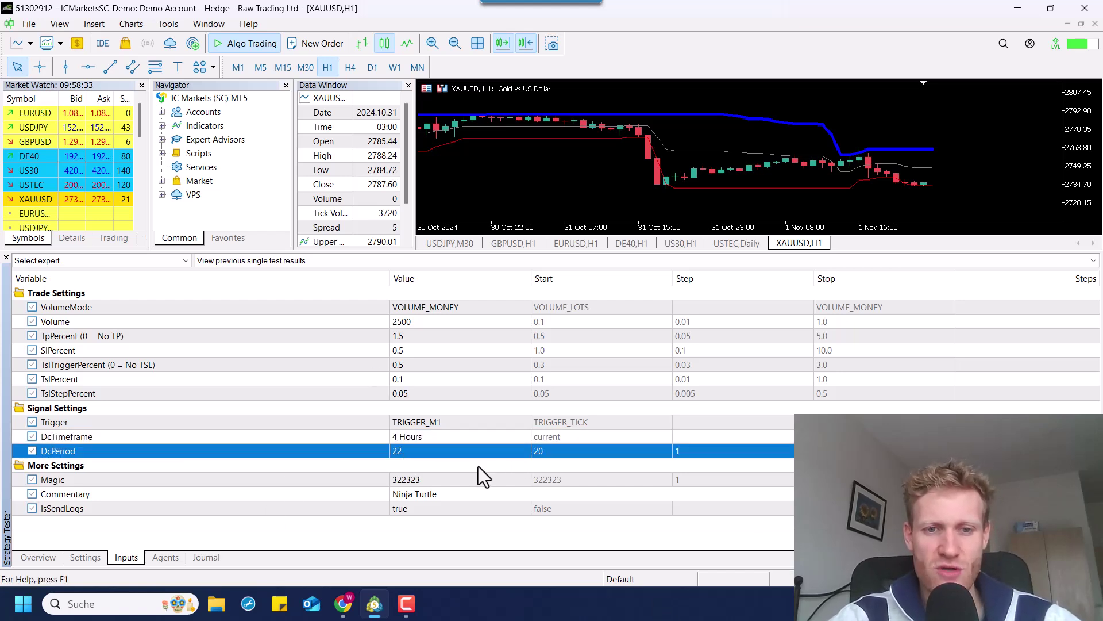
click(393, 441)
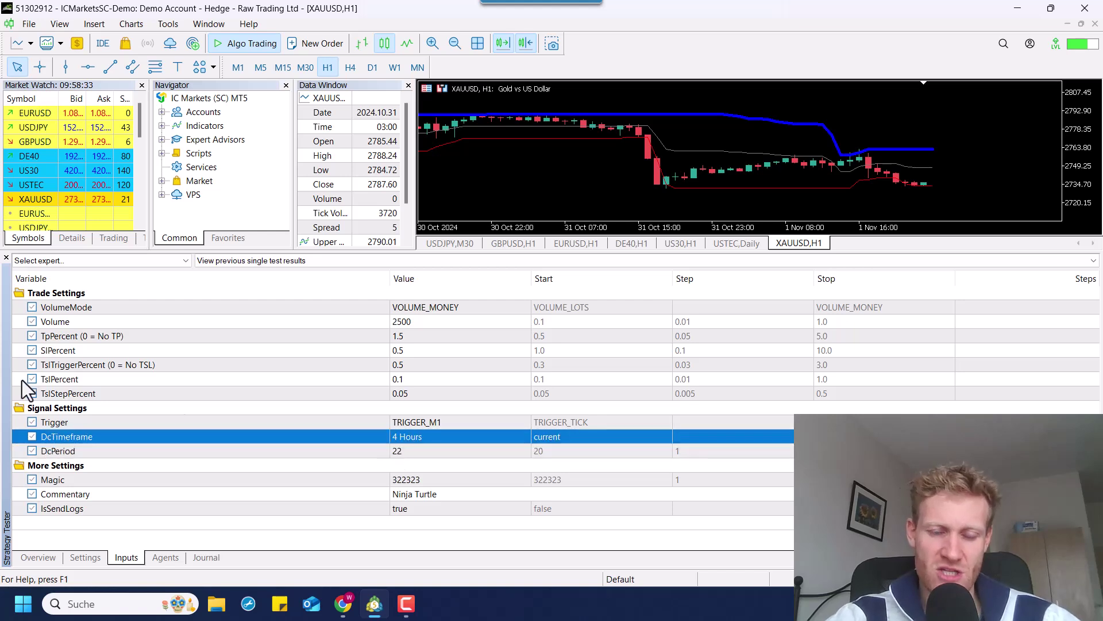
click(361, 483)
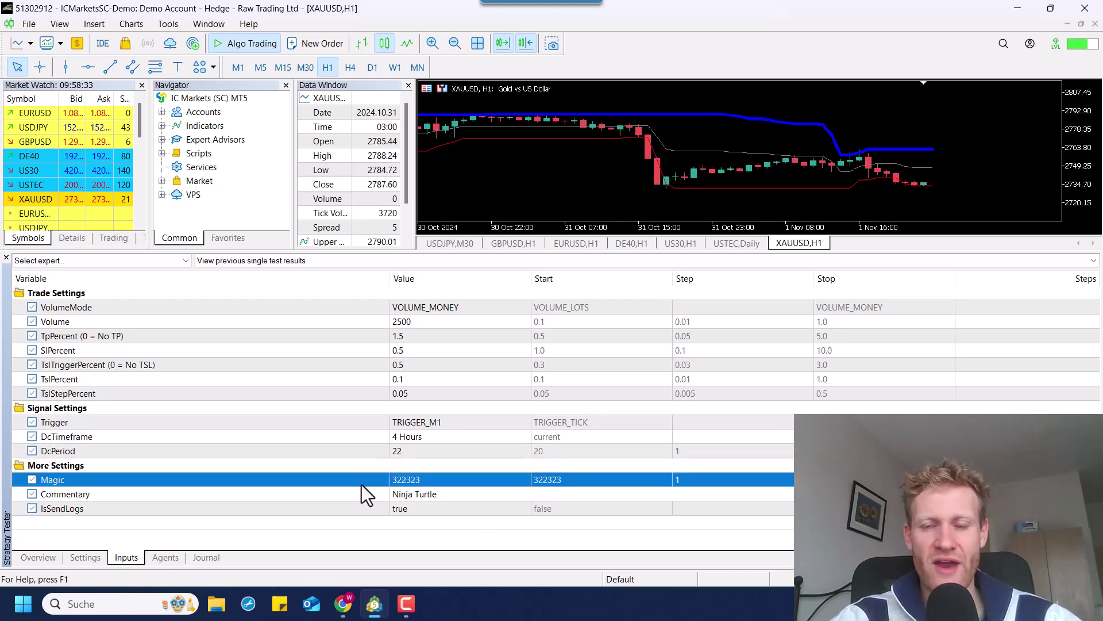
click(445, 450)
Change the chart's Donchian Channel to period 22 with level prices shown
double_click(664, 115)
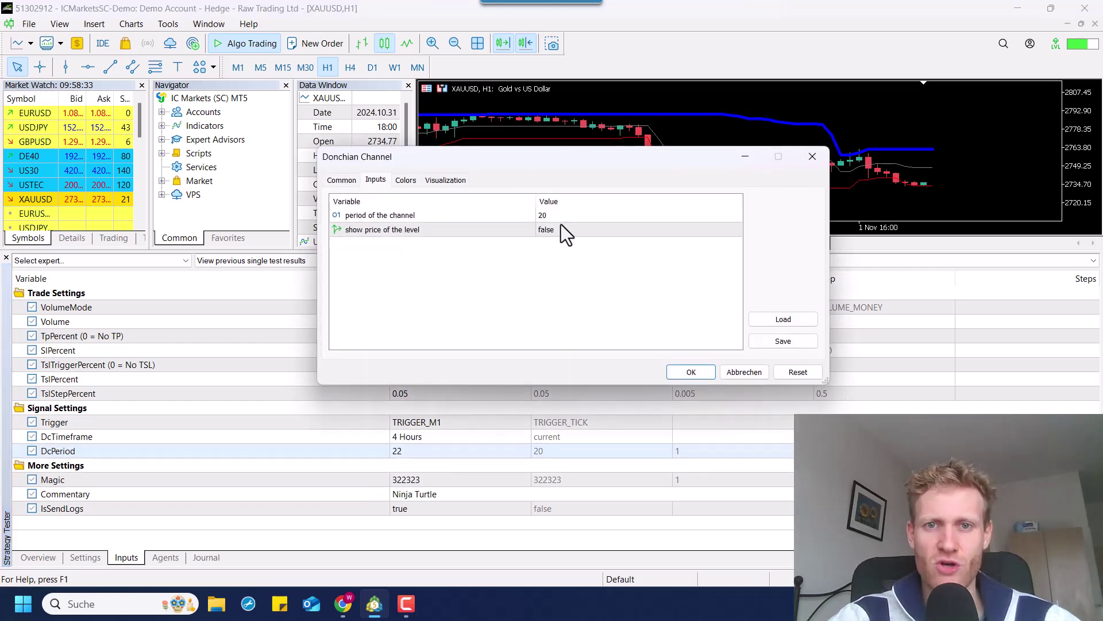
double_click(561, 228)
click(552, 218)
click(552, 219)
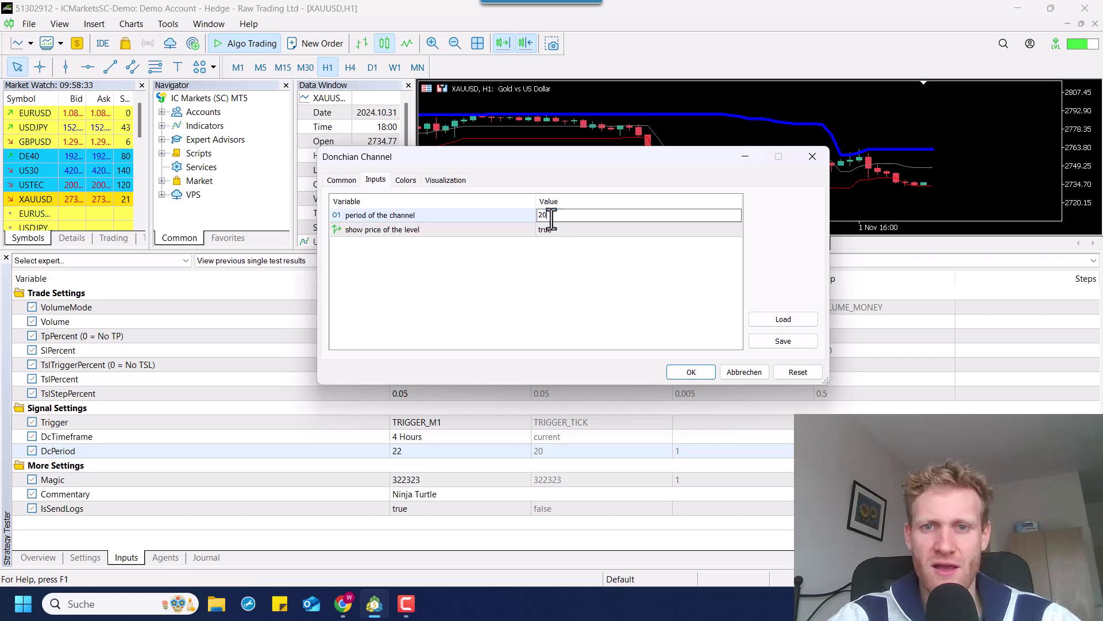
click(680, 370)
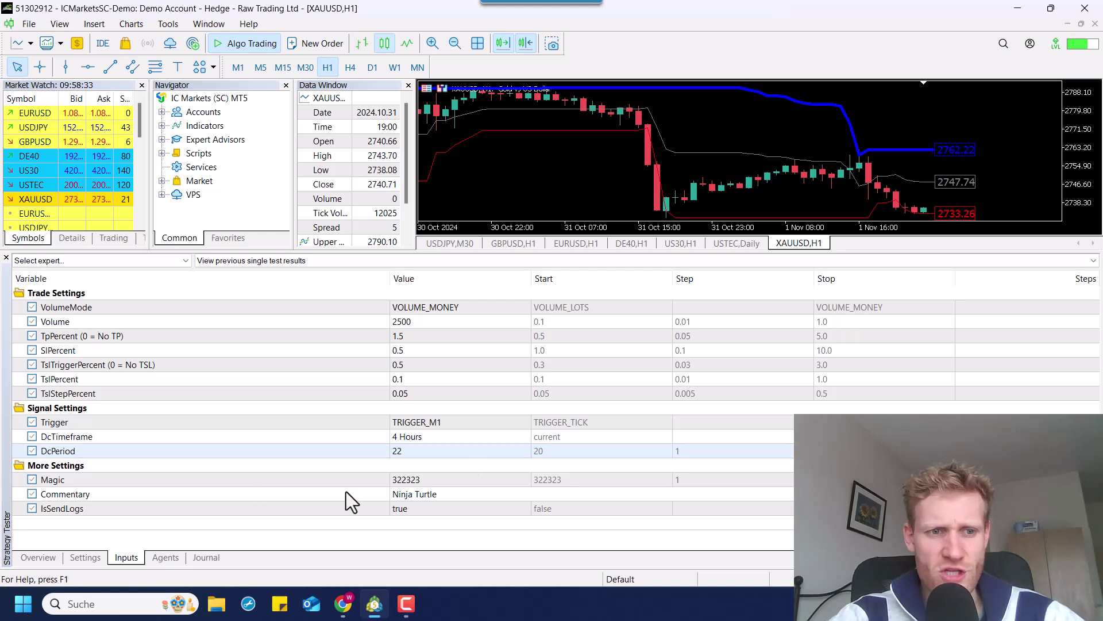
click(223, 481)
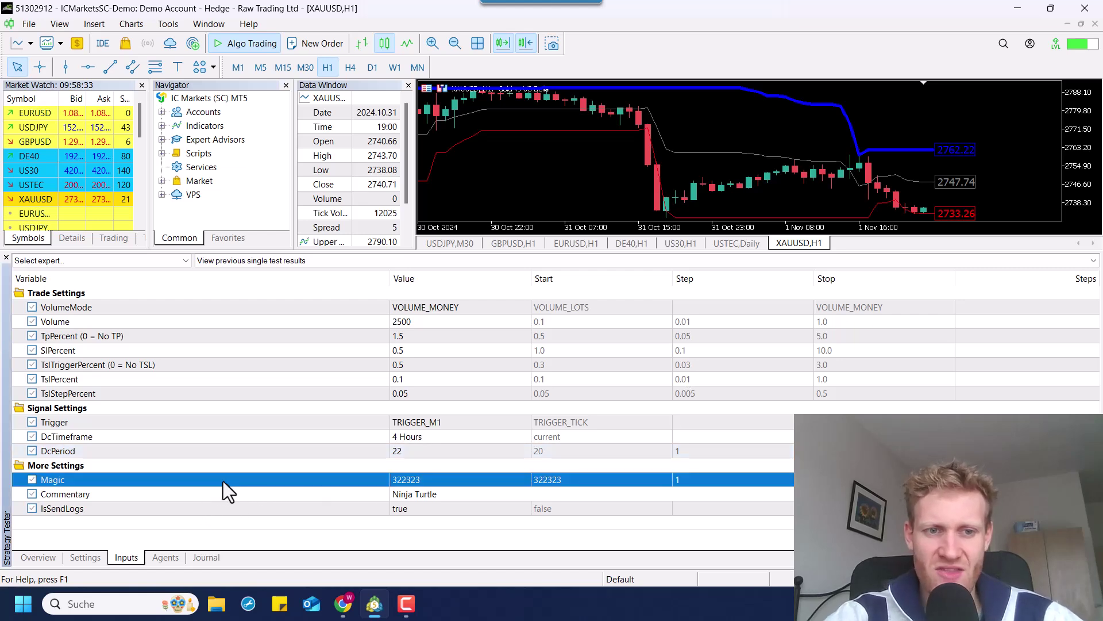
click(65, 494)
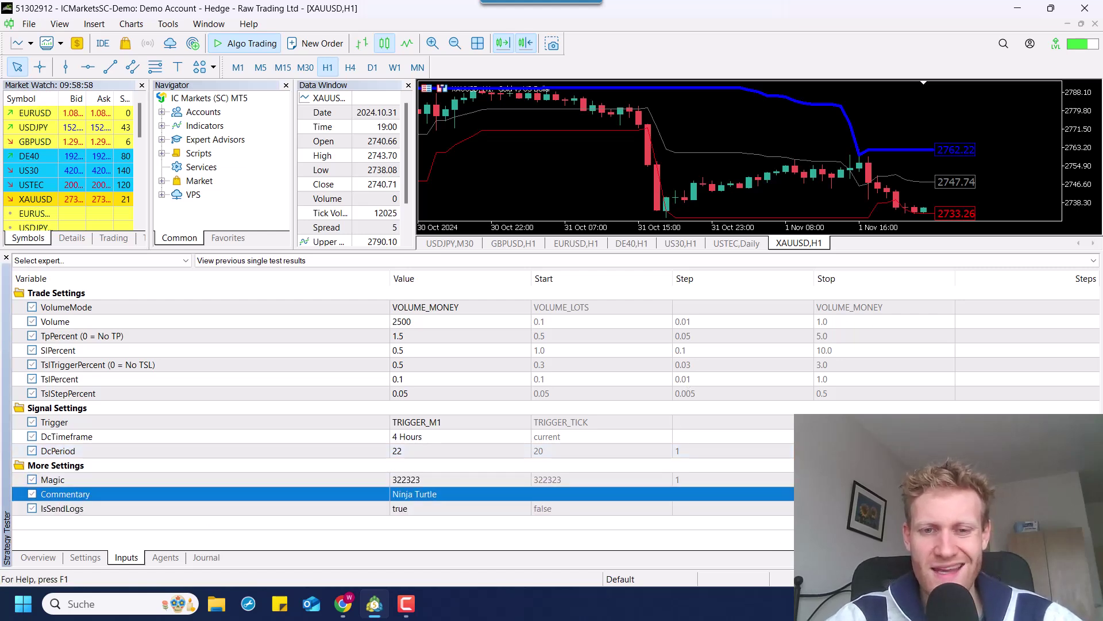
click(62, 508)
click(52, 479)
click(62, 508)
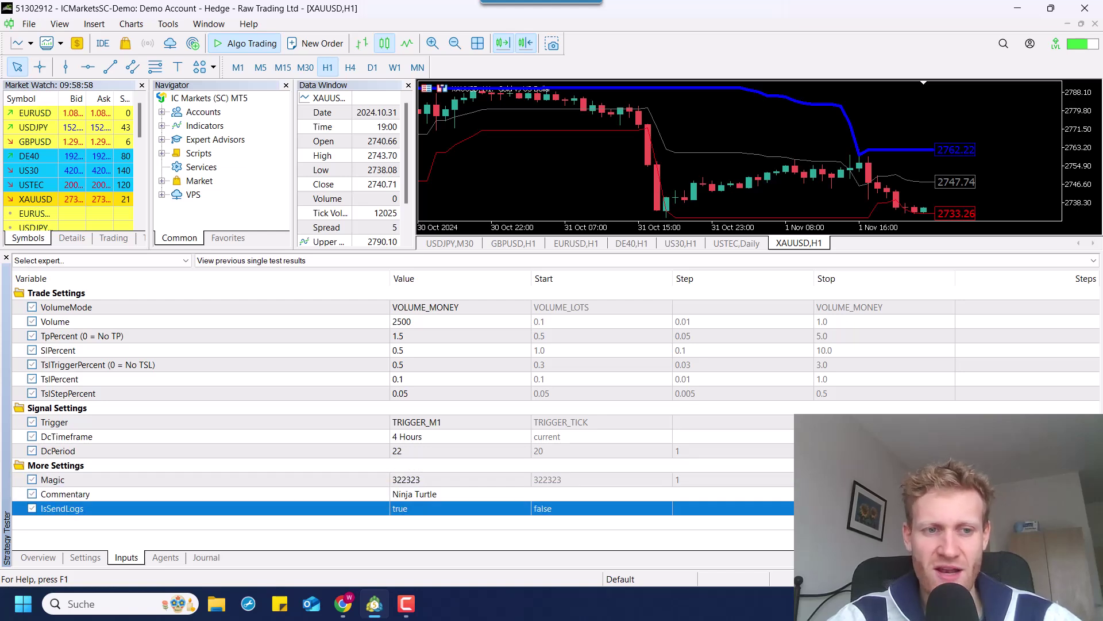
click(52, 480)
click(427, 469)
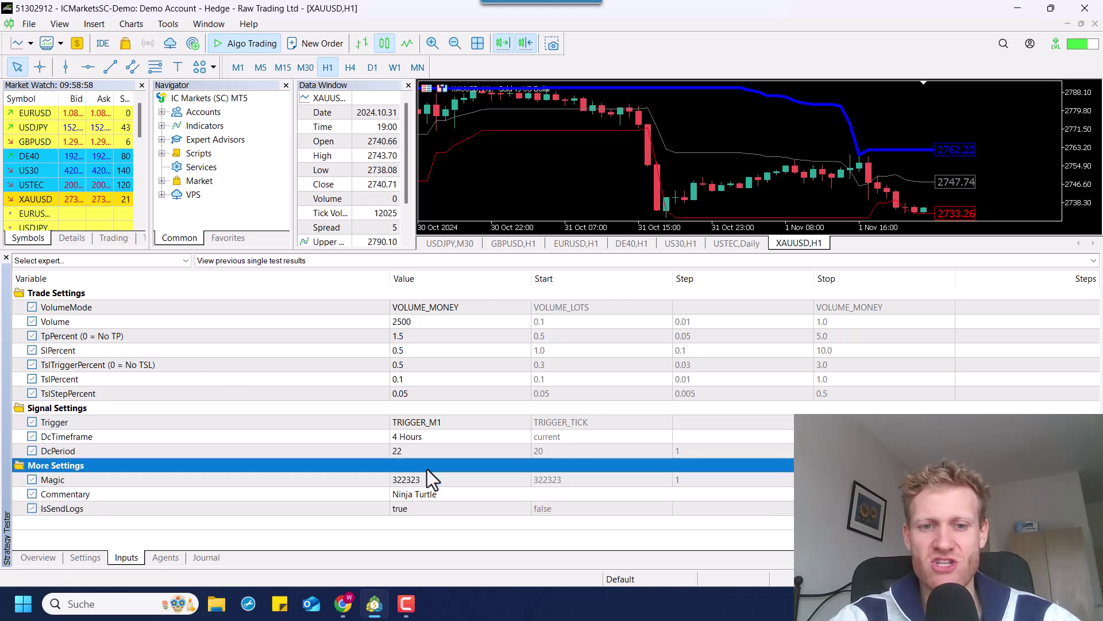
double_click(434, 481)
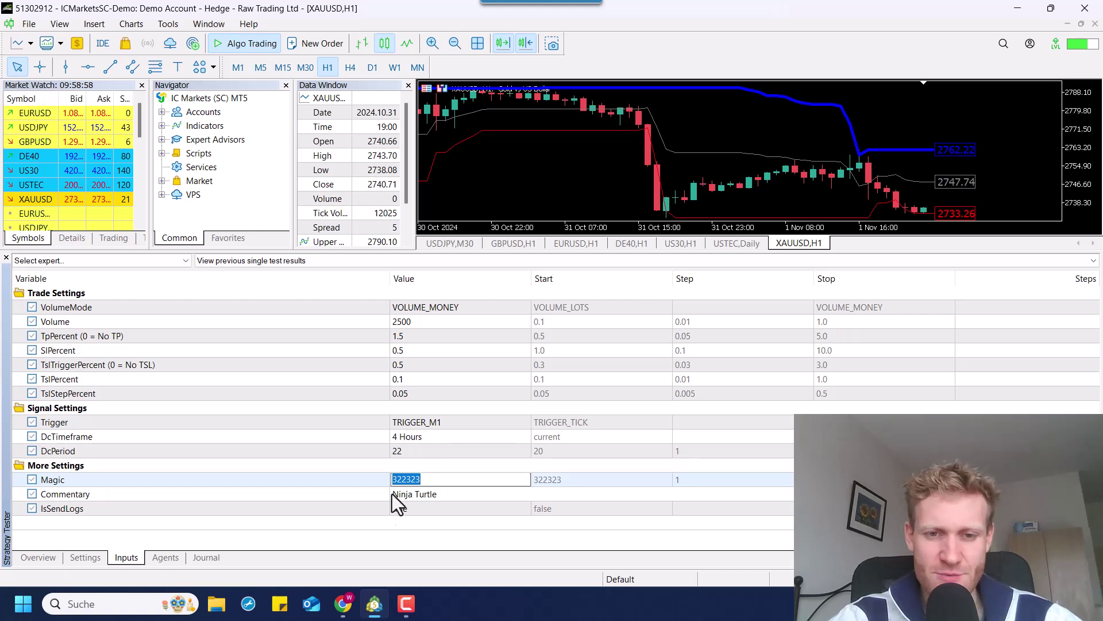
click(422, 508)
click(423, 480)
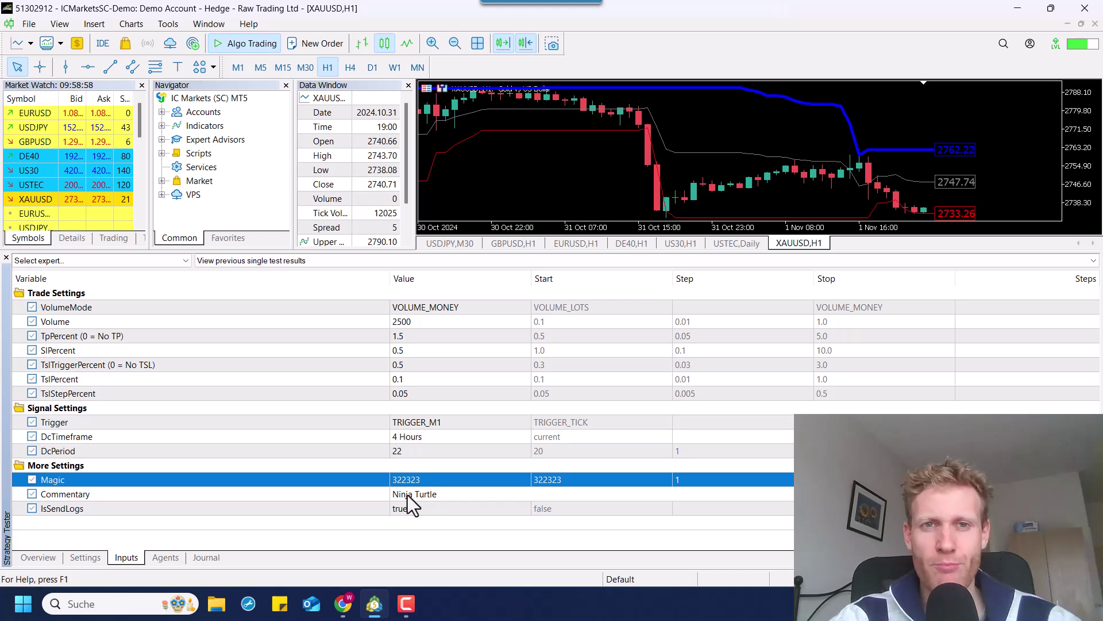
click(460, 497)
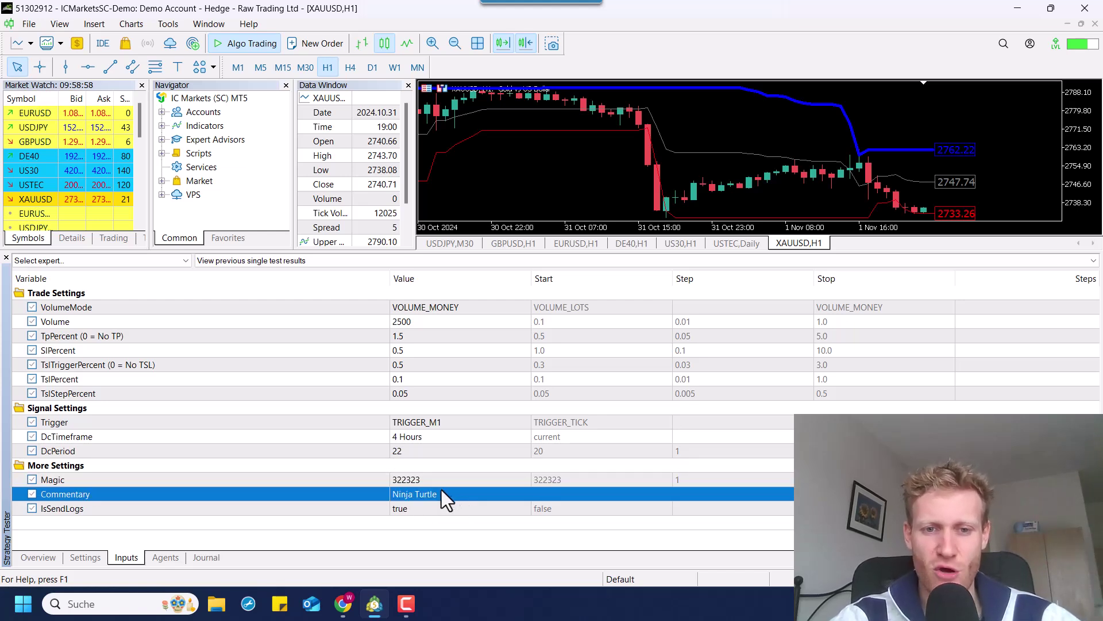
click(439, 482)
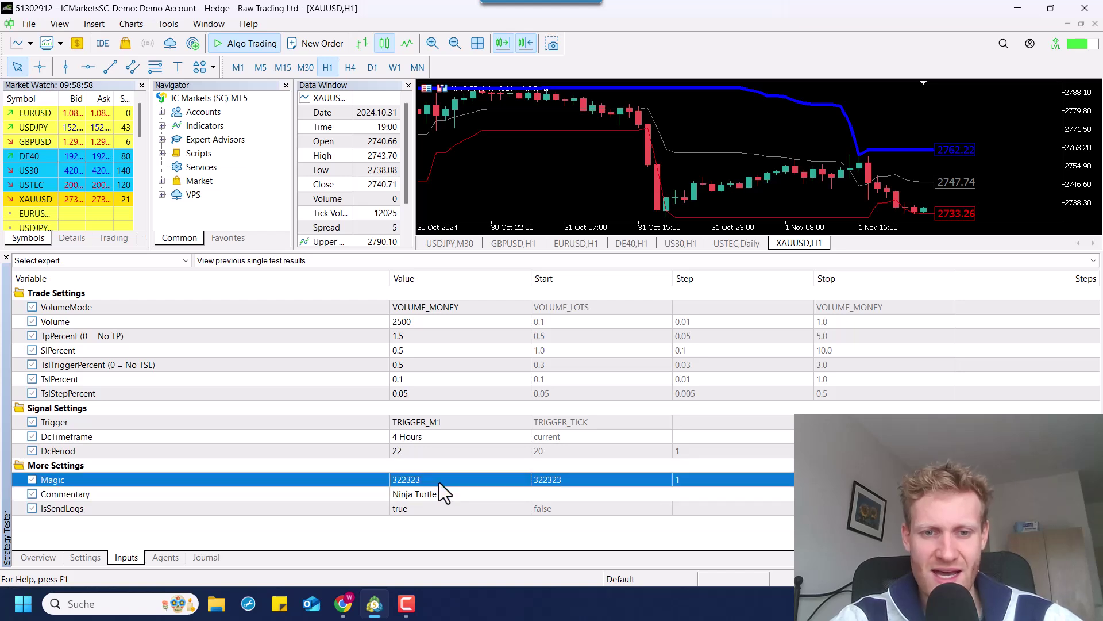
click(454, 495)
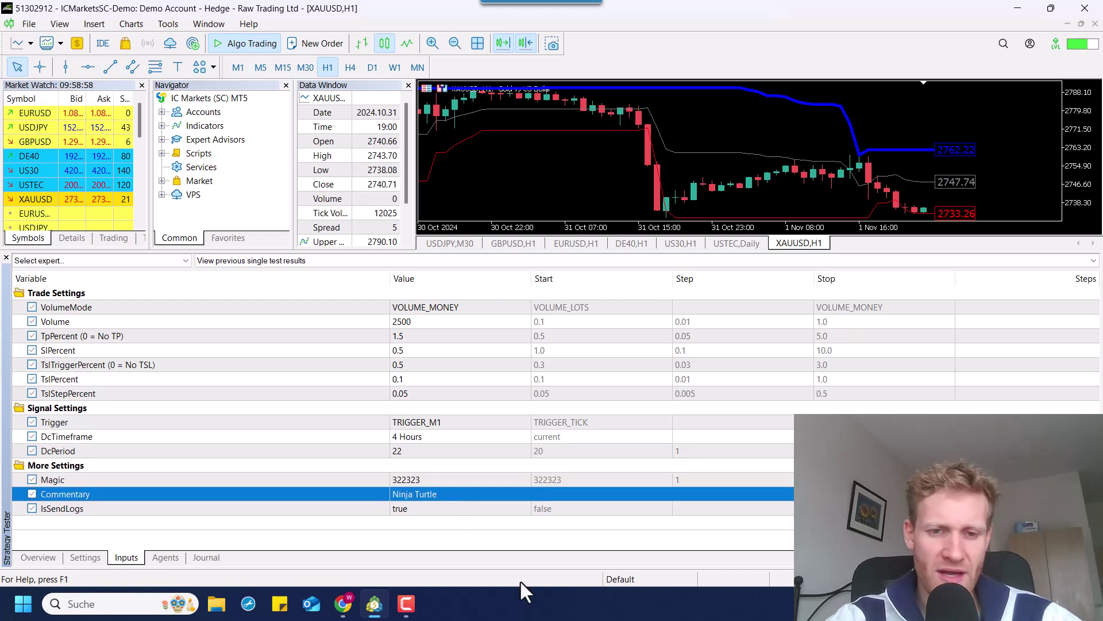
click(432, 509)
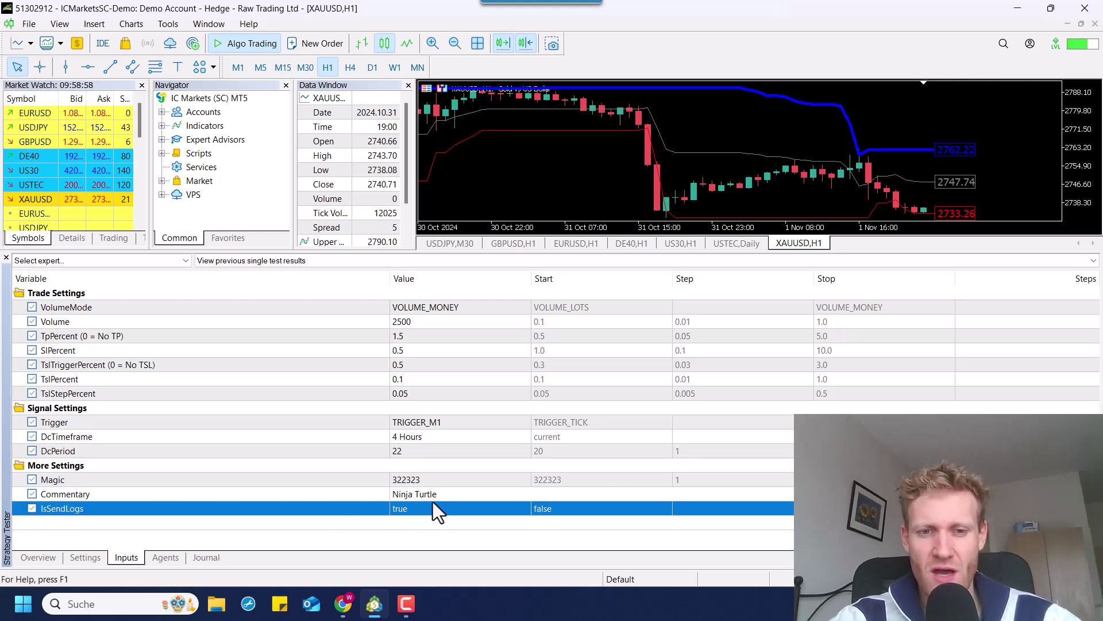
click(430, 492)
click(441, 511)
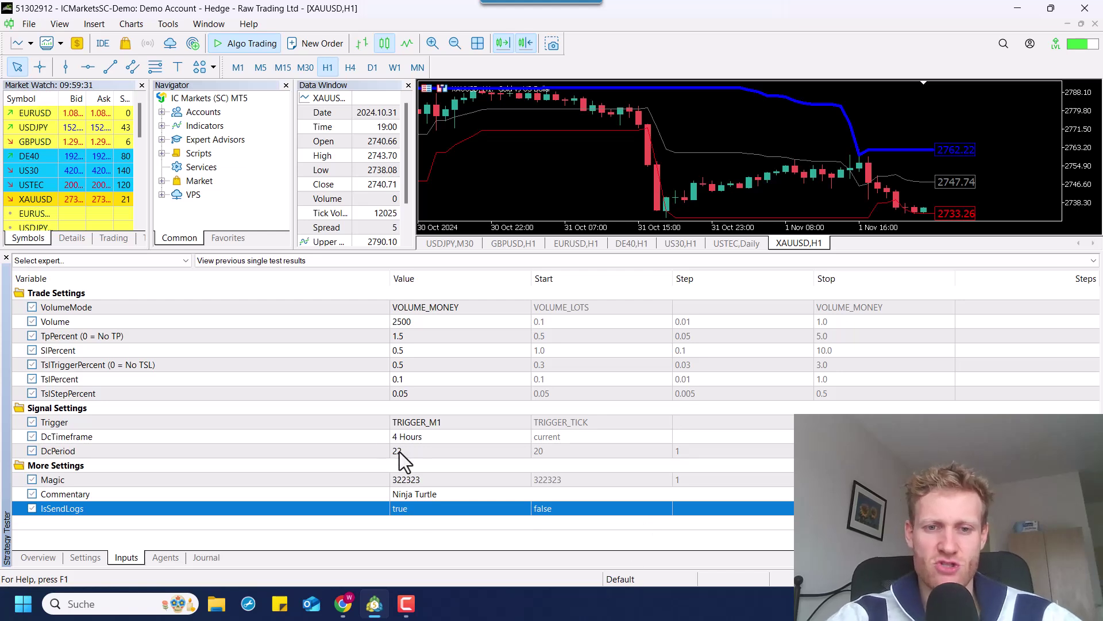
double_click(402, 509)
click(401, 509)
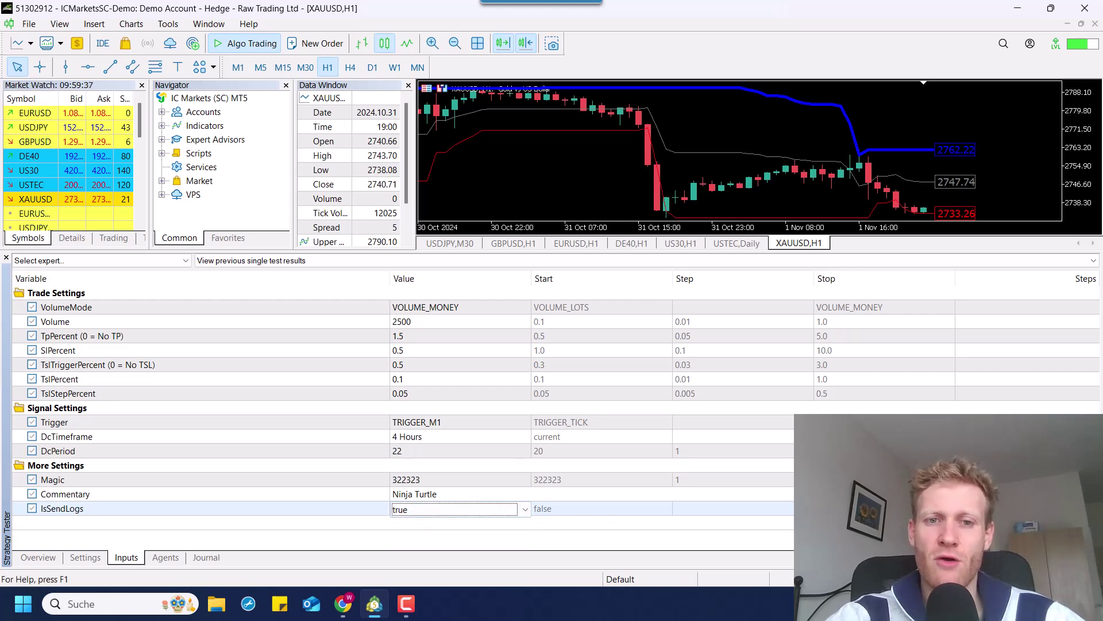
Confirm symbol XAUUSD_QDM_10 and start date 2024.01.01, then launch the visual backtest
click(86, 557)
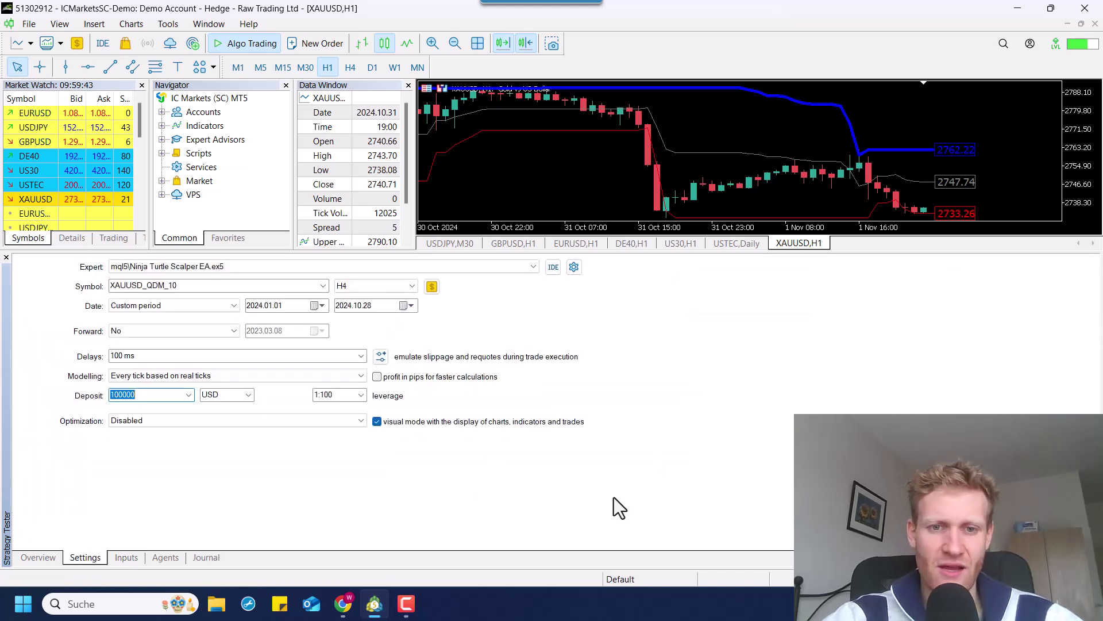
click(257, 306)
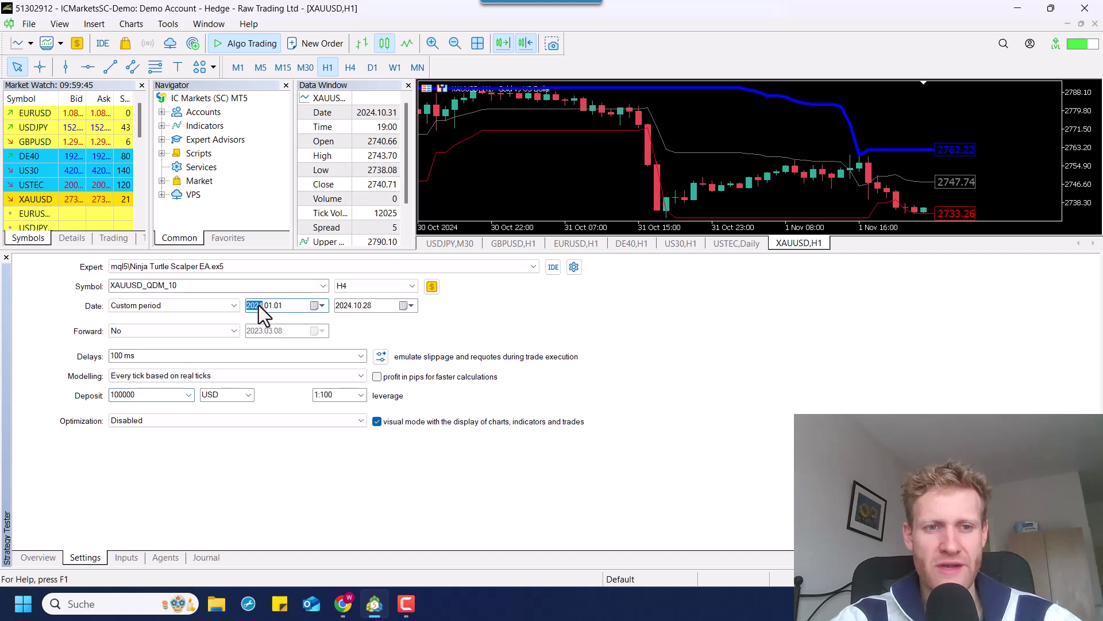
double_click(216, 286)
click(645, 443)
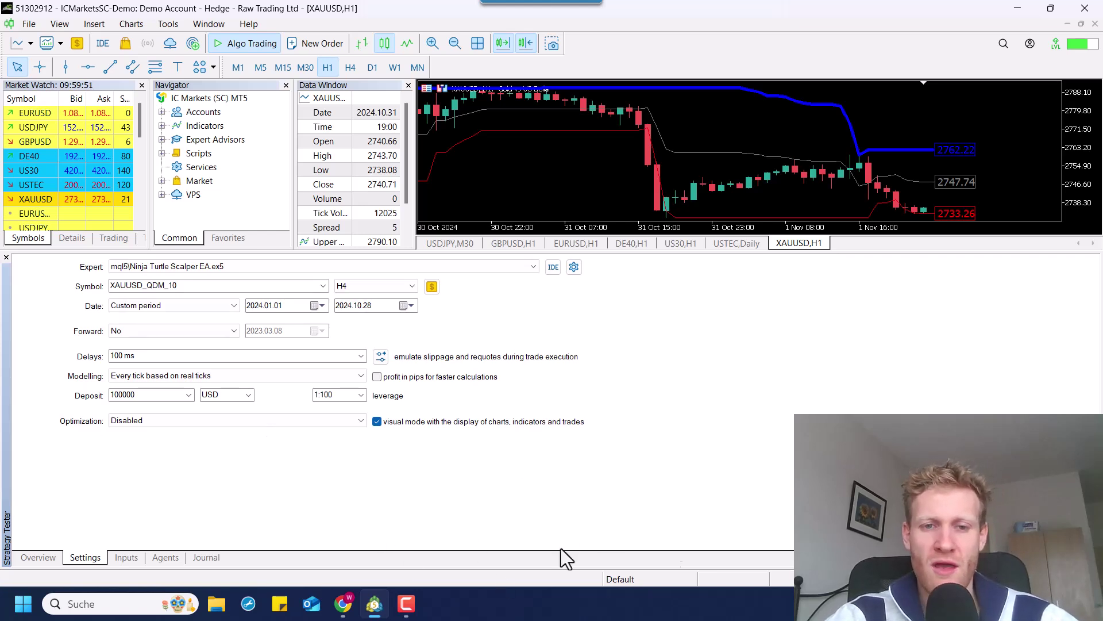
click(1069, 557)
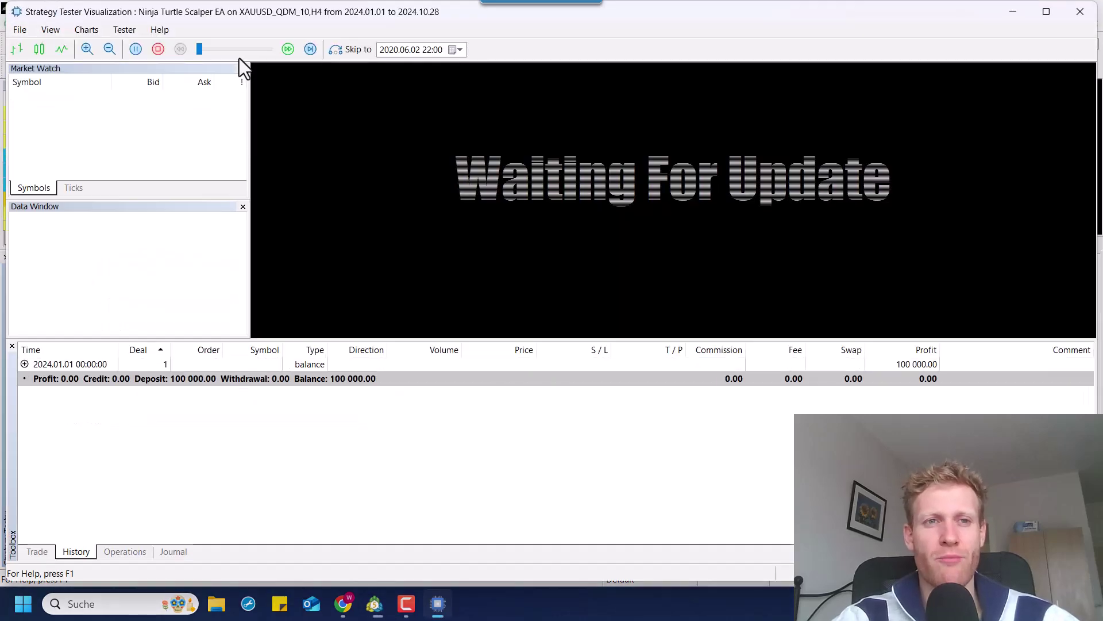
click(236, 50)
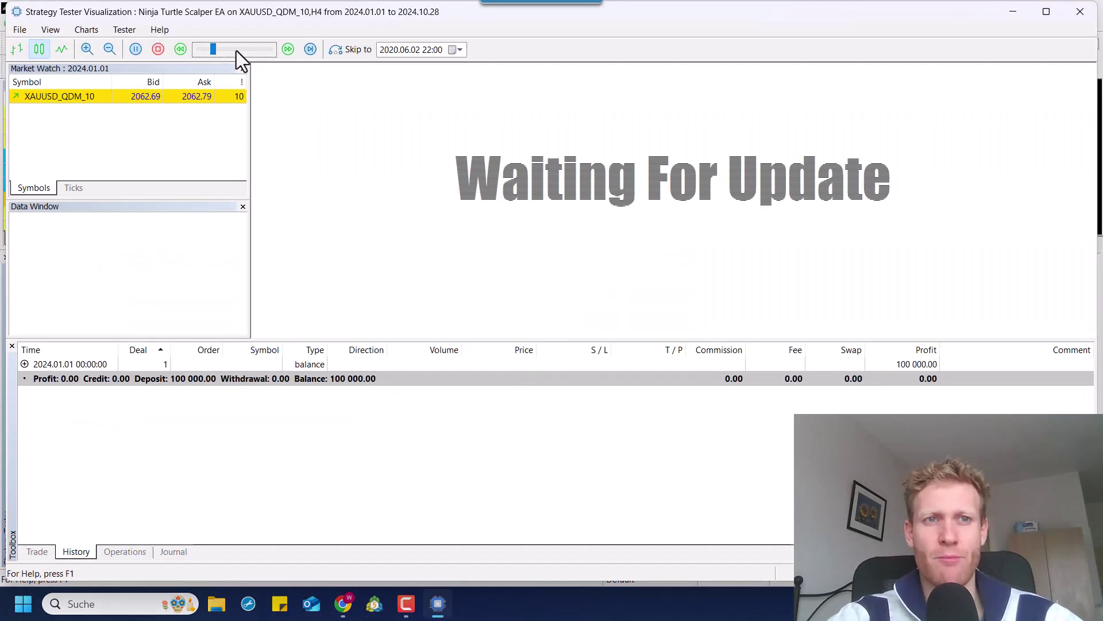
Raise the visualization speed until the first sell trade opens and closes
click(237, 50)
click(236, 50)
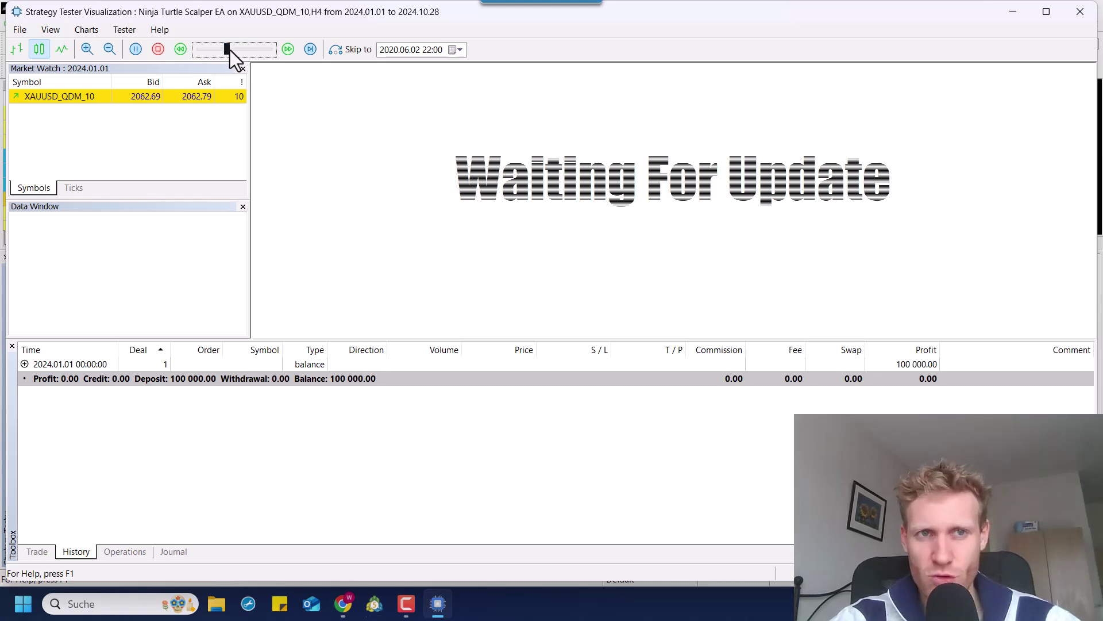
drag(230, 50, 236, 51)
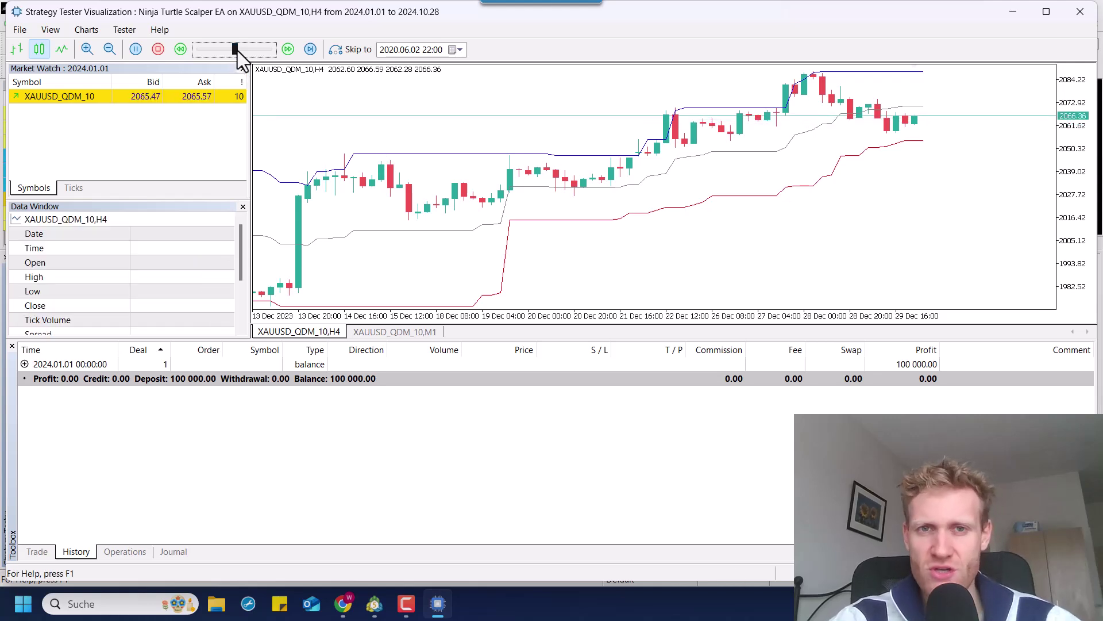
drag(236, 50, 266, 50)
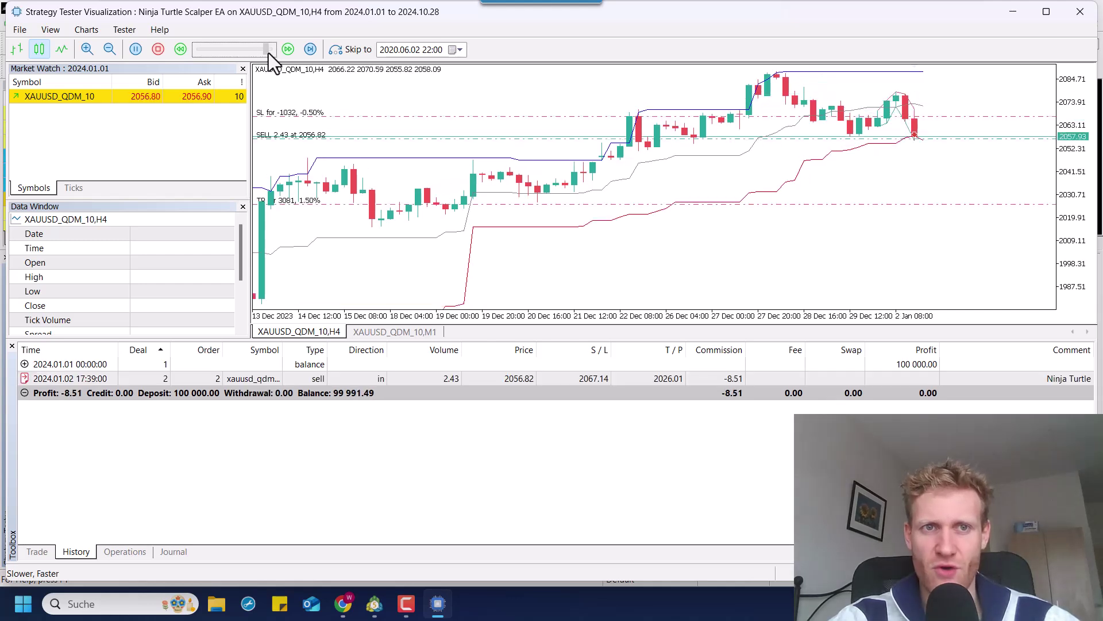
drag(267, 52, 201, 68)
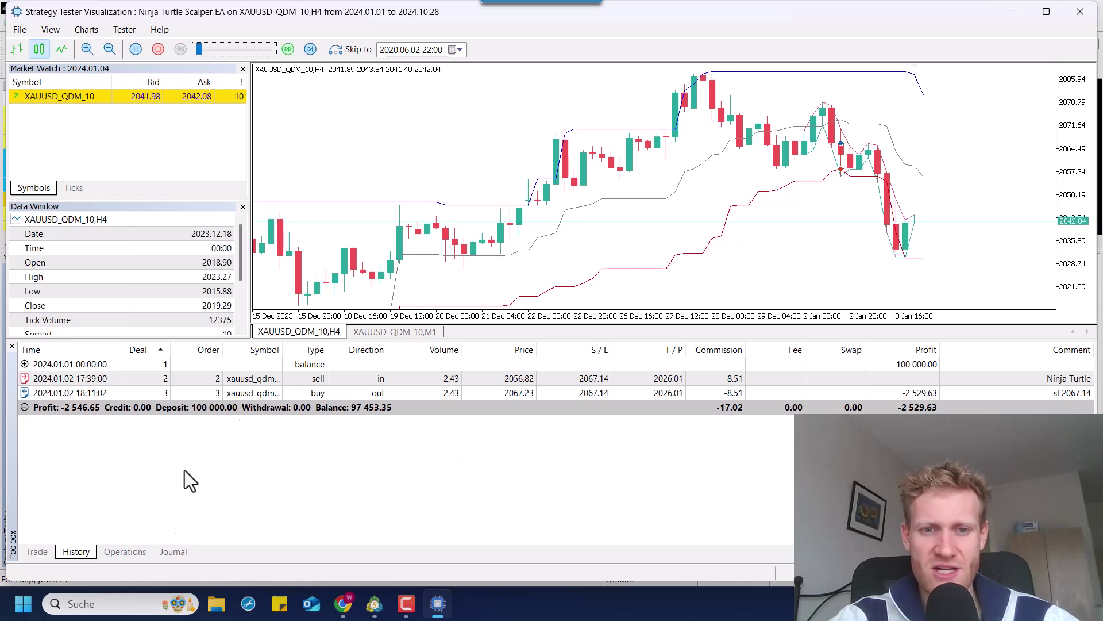
Review balance and deal history for the stop-loss close, leaving balance 97,453.35
click(39, 553)
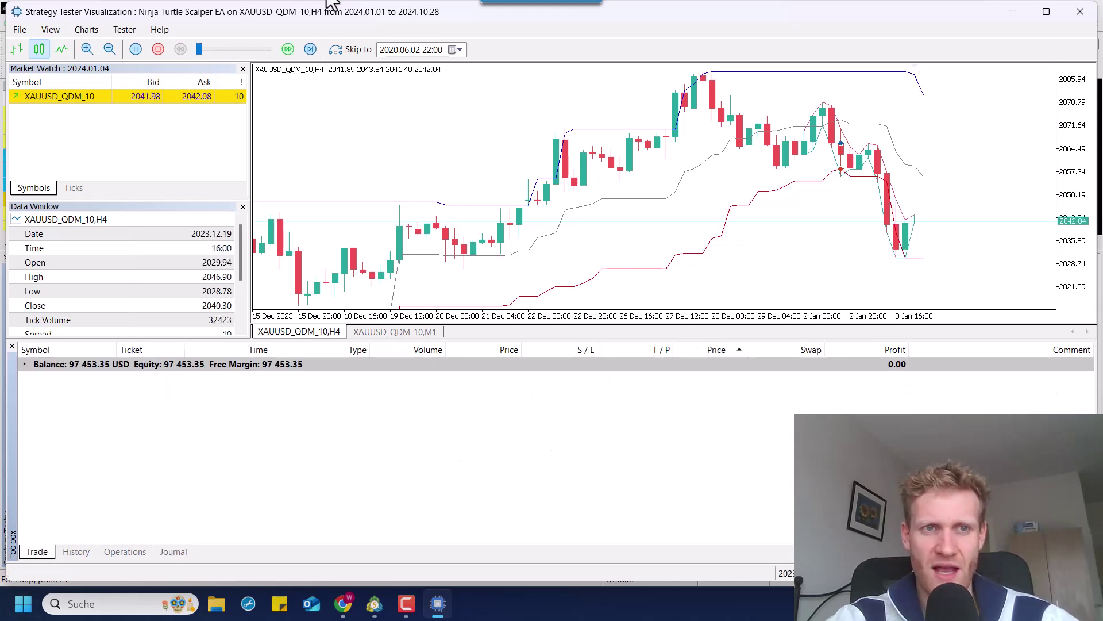
click(73, 552)
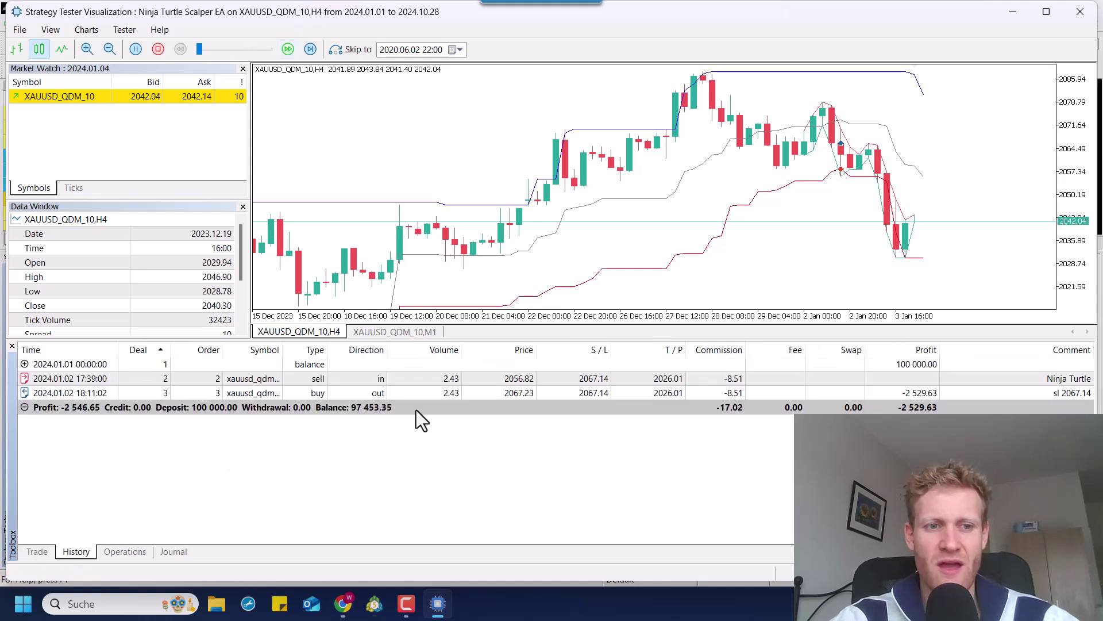
click(74, 412)
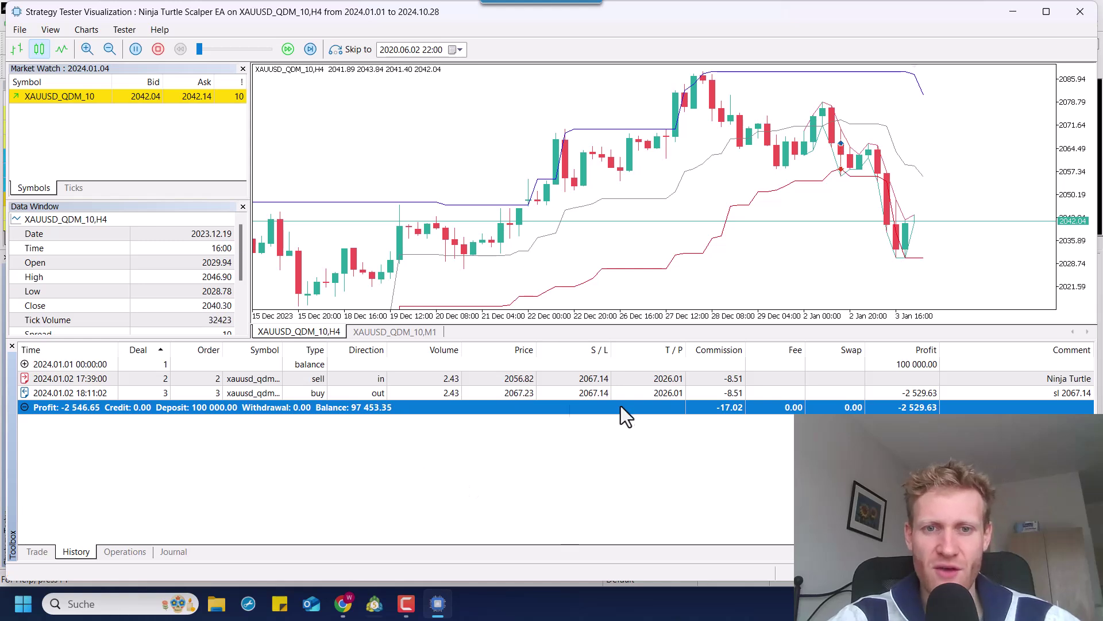
click(412, 388)
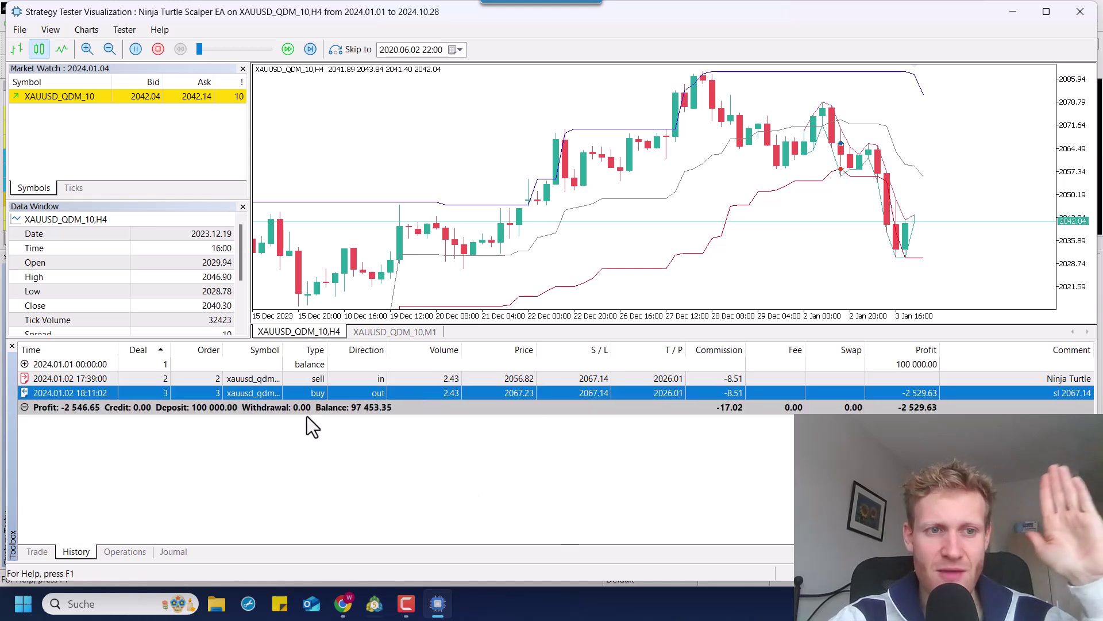
click(136, 408)
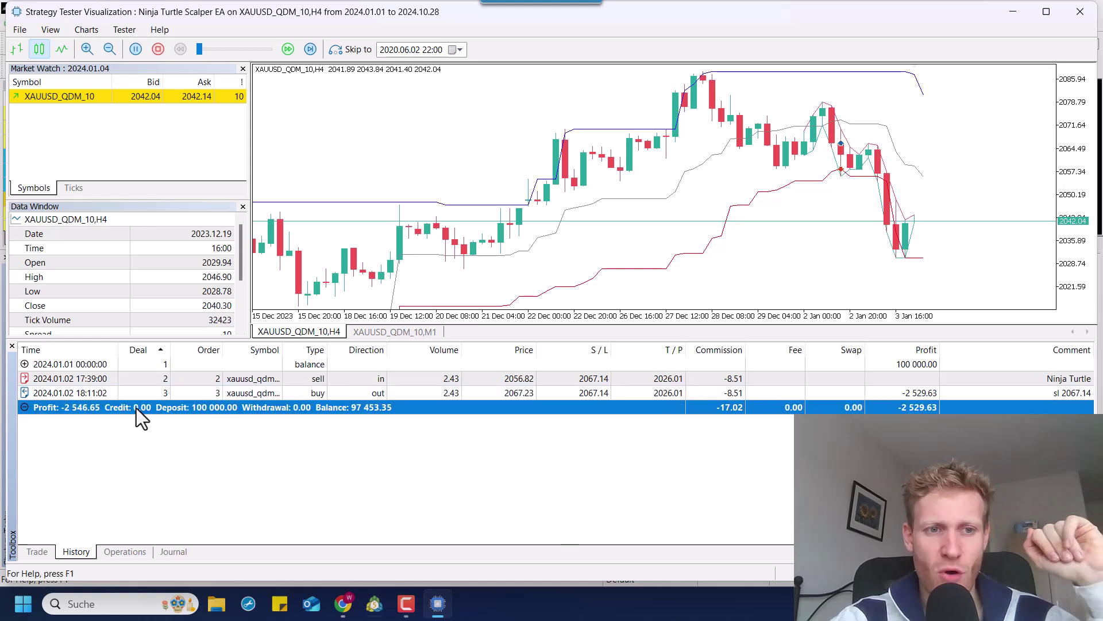
click(494, 391)
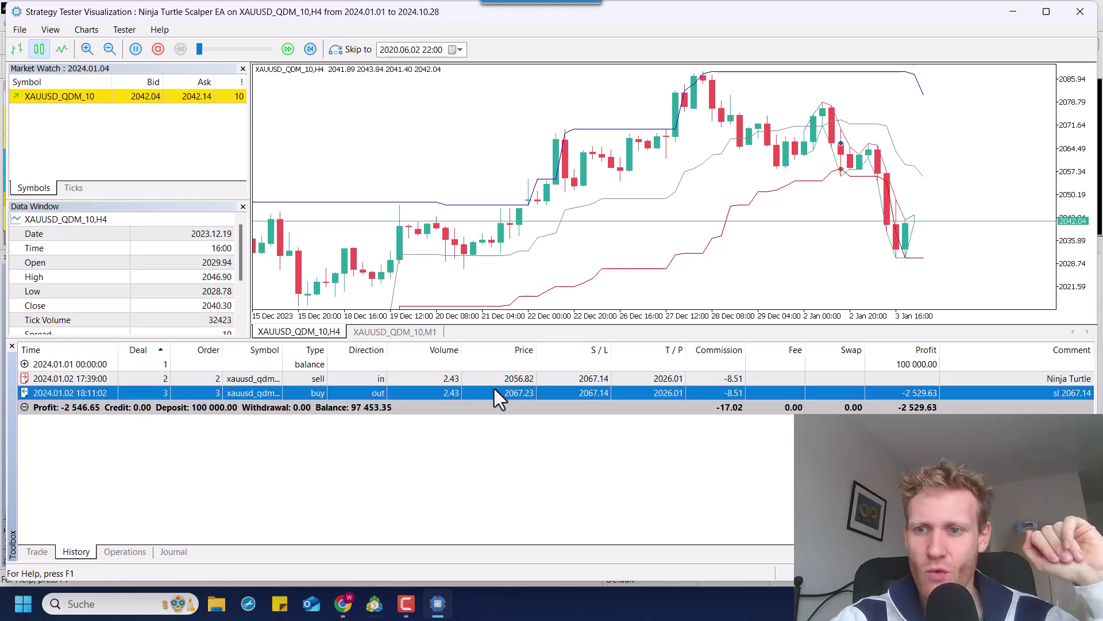
click(737, 408)
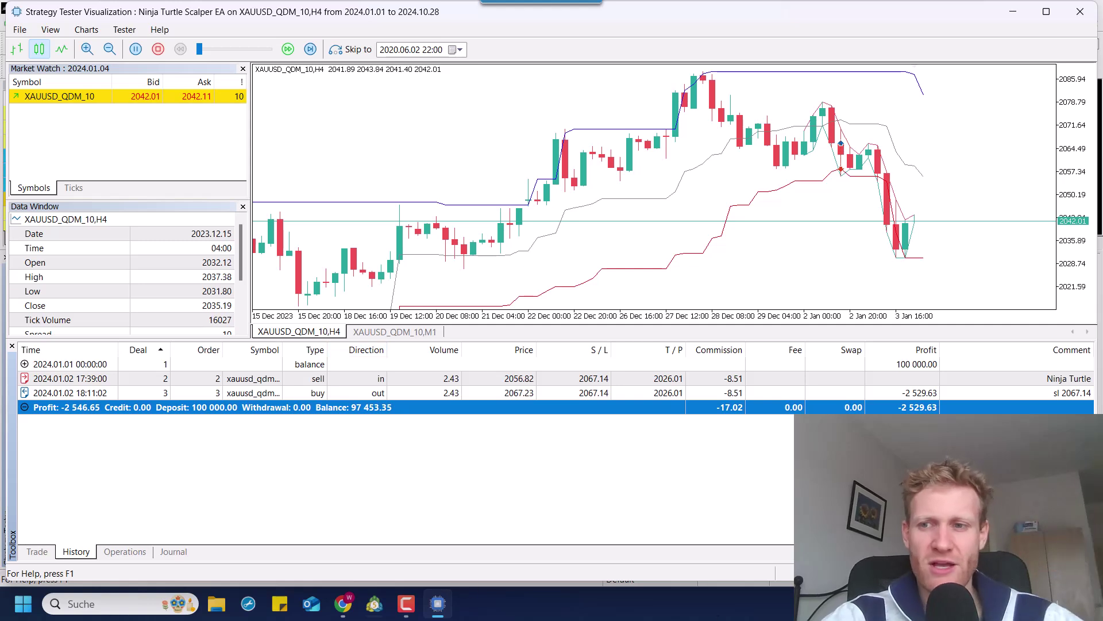
click(33, 550)
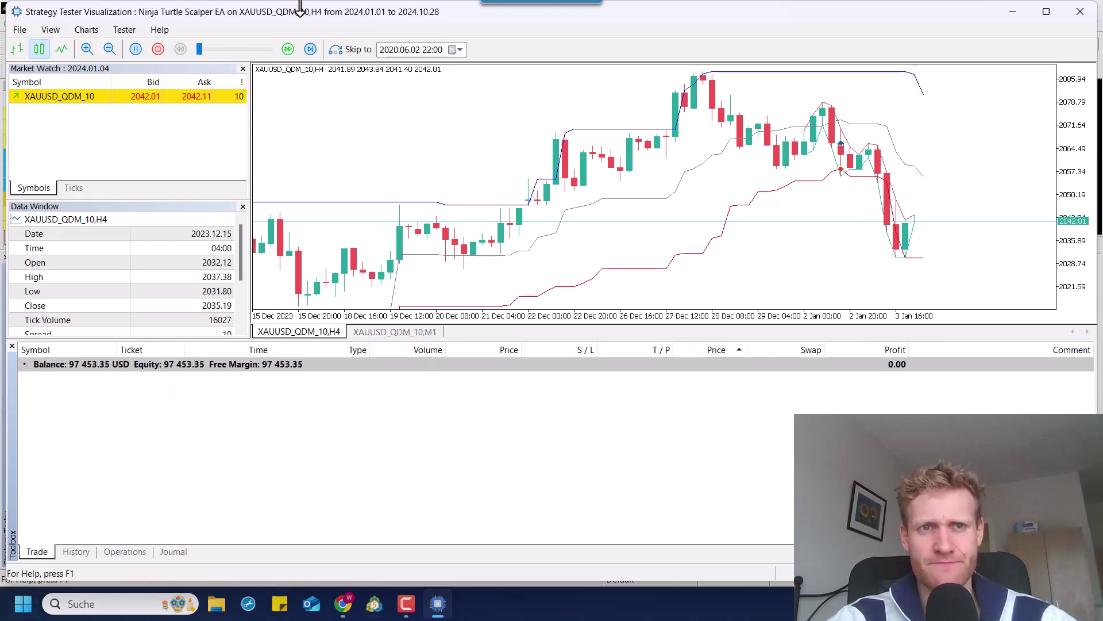
drag(201, 50, 262, 50)
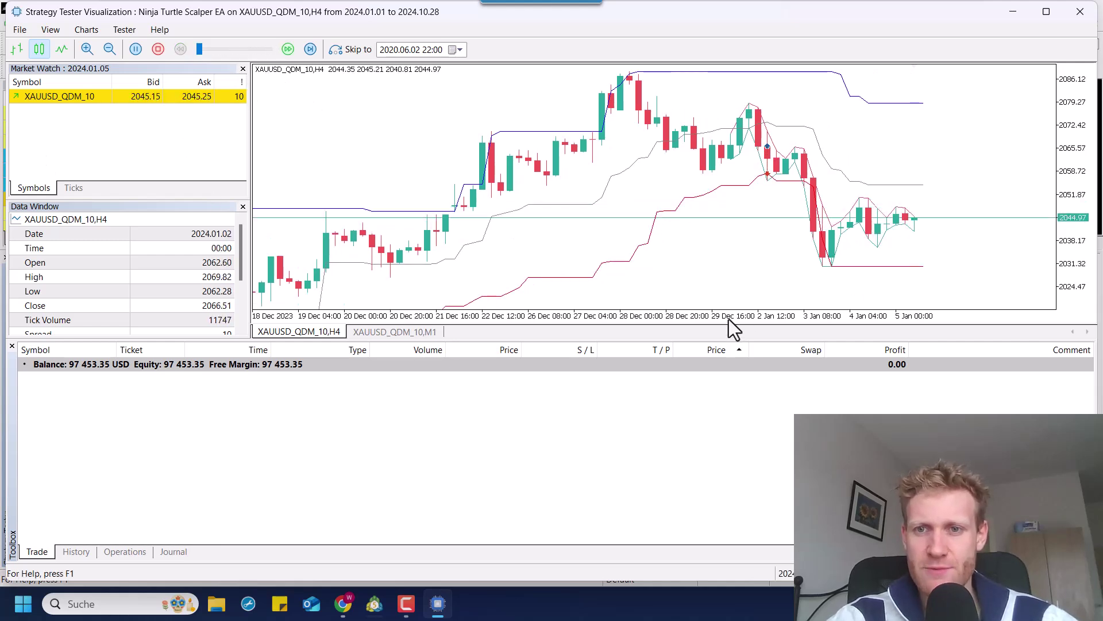
scroll(733, 319, up, 2)
scroll(667, 320, down, 5)
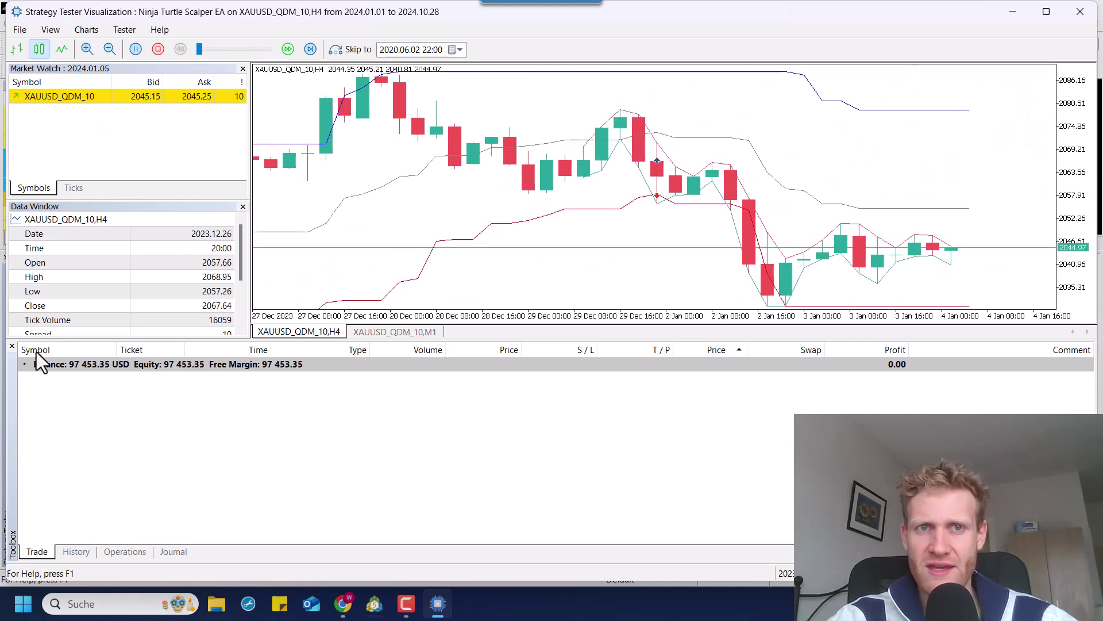
middle_click(625, 235)
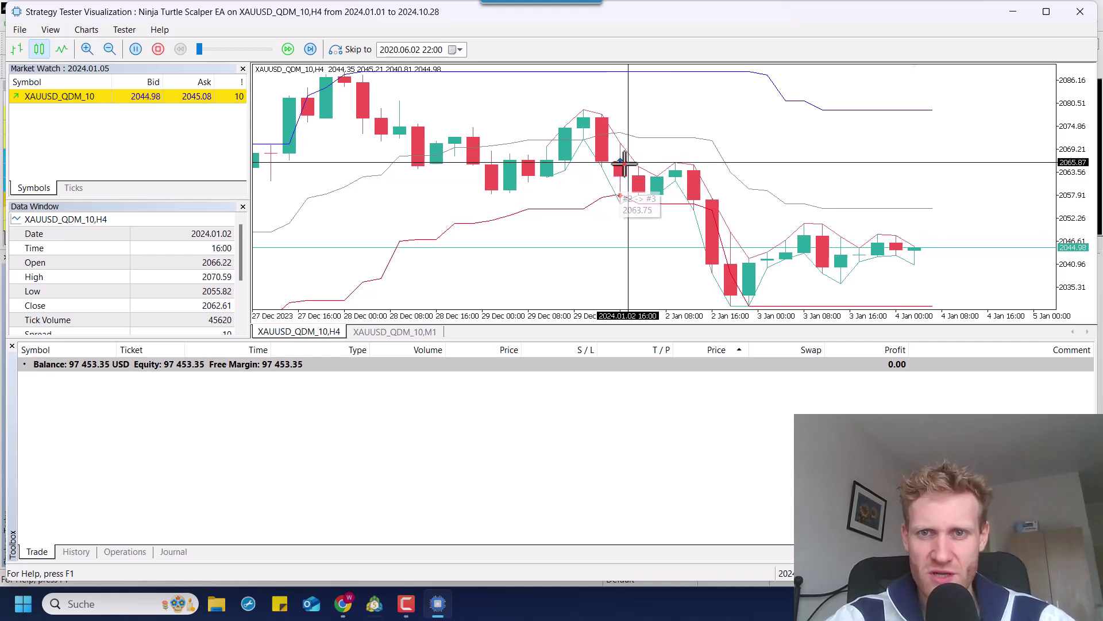
mouse_move(692, 202)
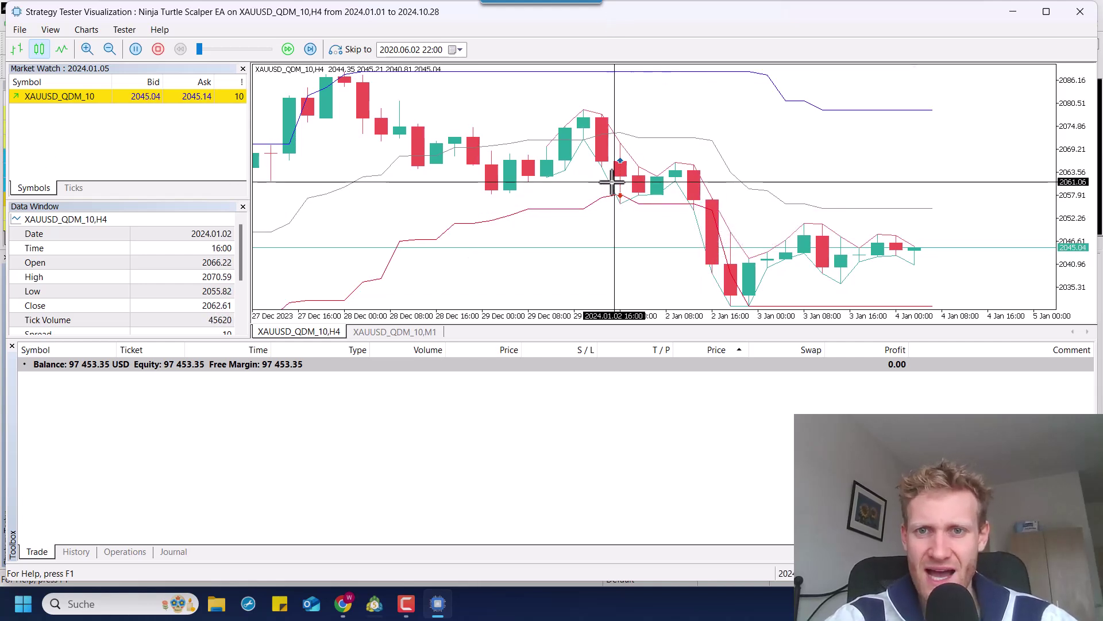
mouse_move(639, 187)
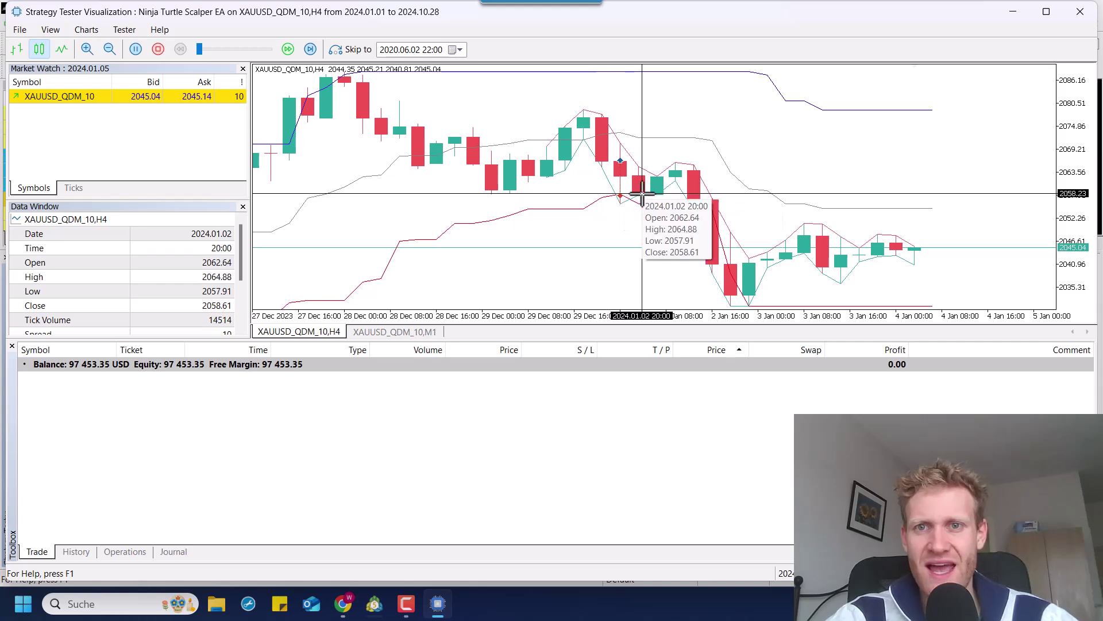
mouse_move(674, 137)
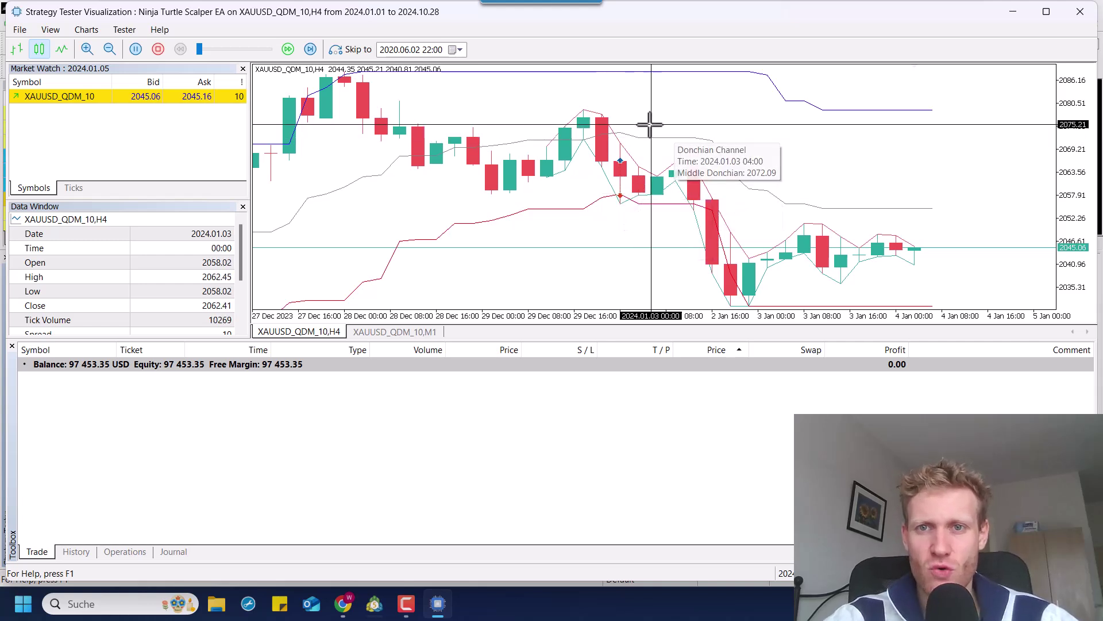
click(659, 123)
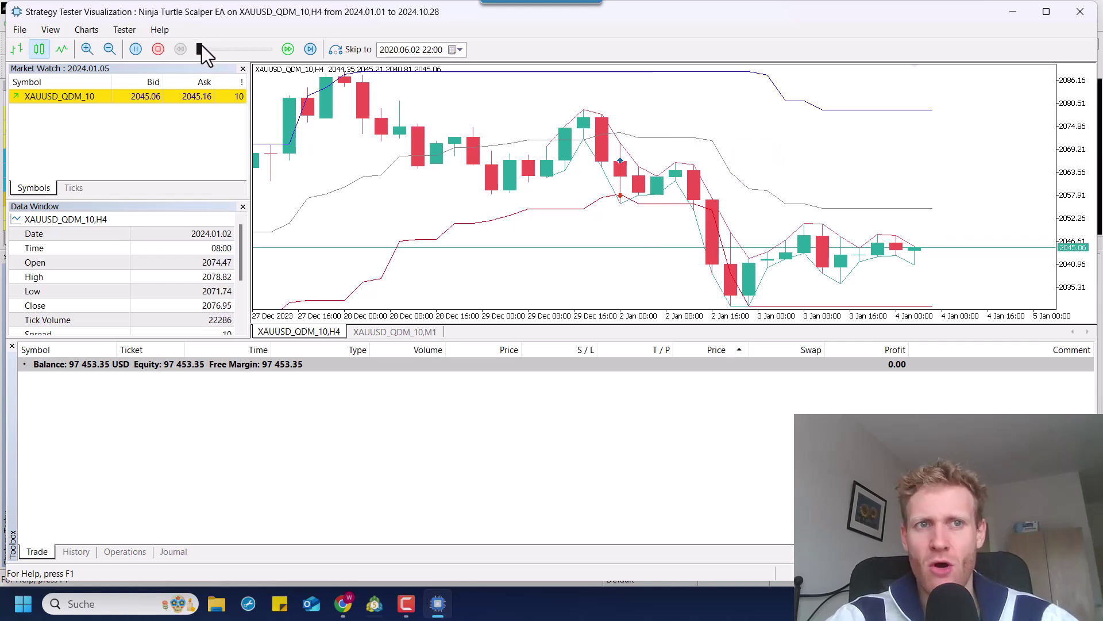
Speed up playback, inspect the 2024.01.08 sell-trade bar with a crosshair, and rescale the price axis
drag(201, 46, 160, 82)
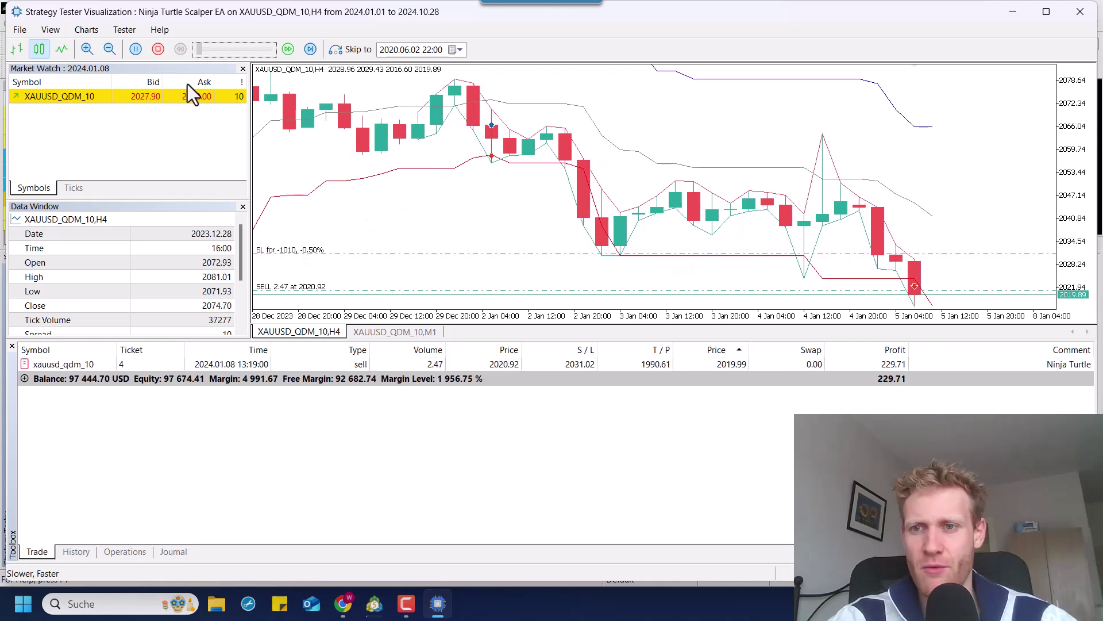
middle_click(832, 167)
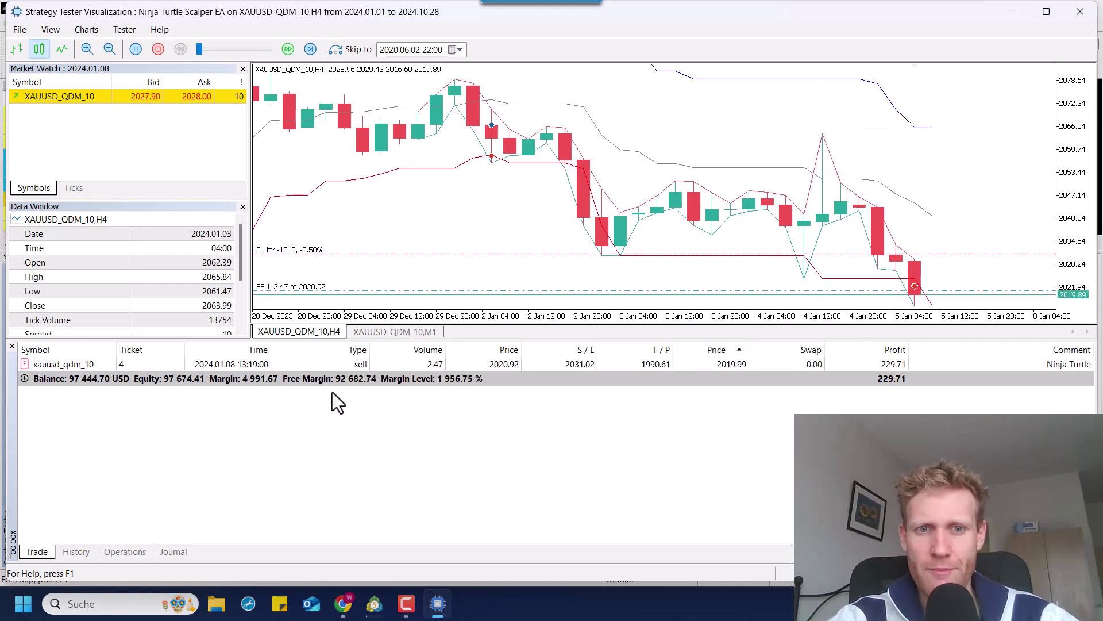
middle_click(833, 165)
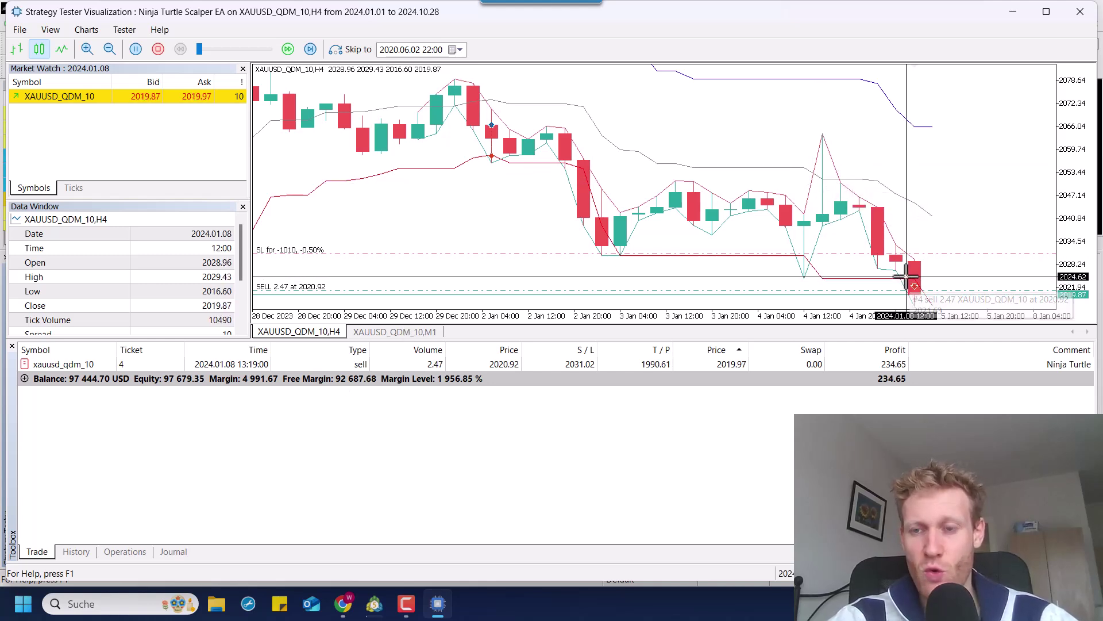
drag(1085, 167, 1087, 198)
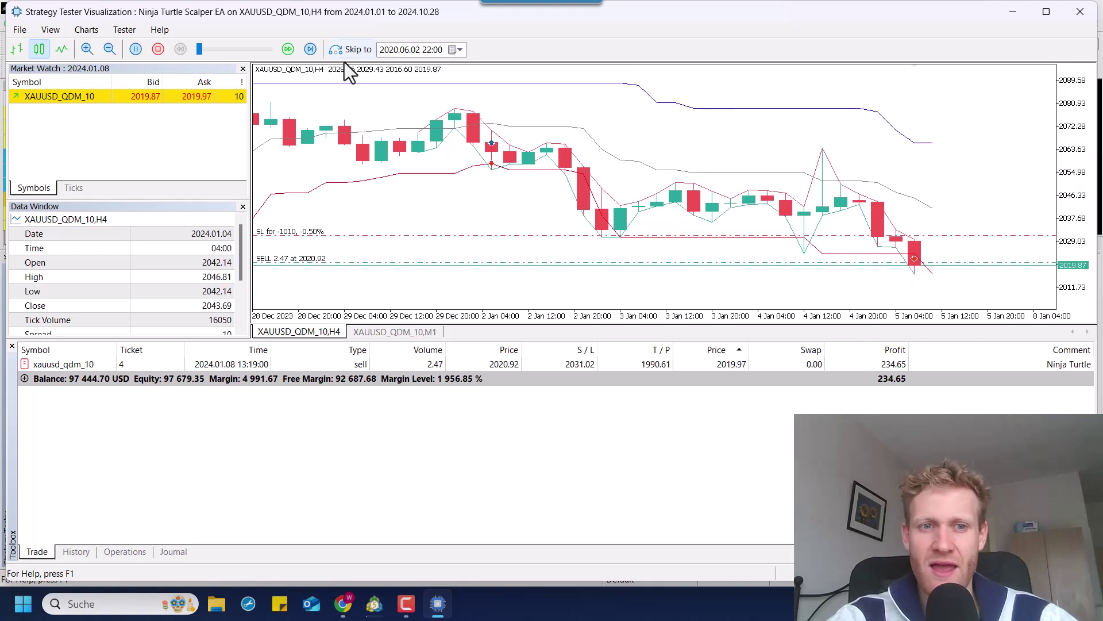
Adjust the playback speed repeatedly until the test reaches 21 Feb 2024
drag(201, 50, 258, 56)
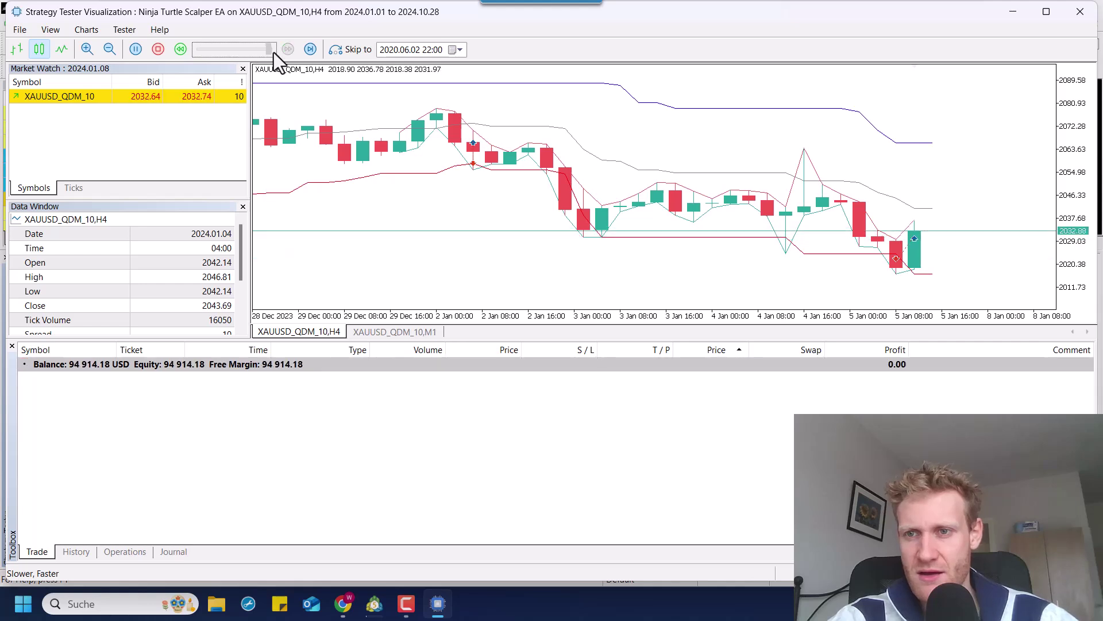
mouse_move(256, 52)
mouse_down()
mouse_move(208, 61)
mouse_move(341, 47)
mouse_move(52, 81)
mouse_move(60, 106)
mouse_move(205, 86)
mouse_move(181, 36)
mouse_move(252, 31)
mouse_up()
drag(343, 29, 6, 210)
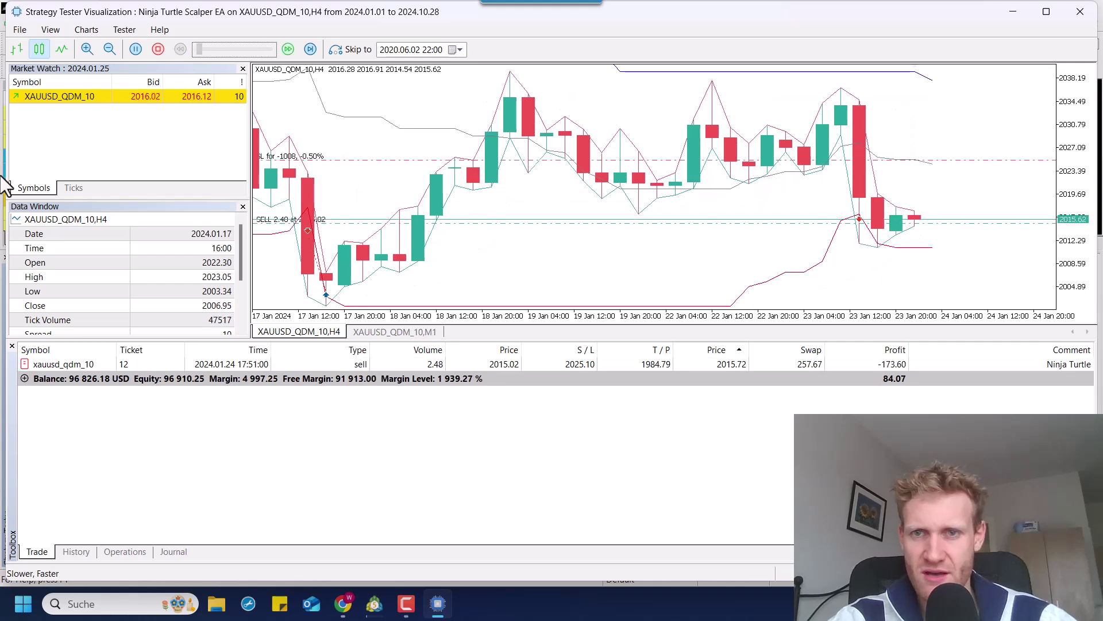
drag(6, 184, 164, 75)
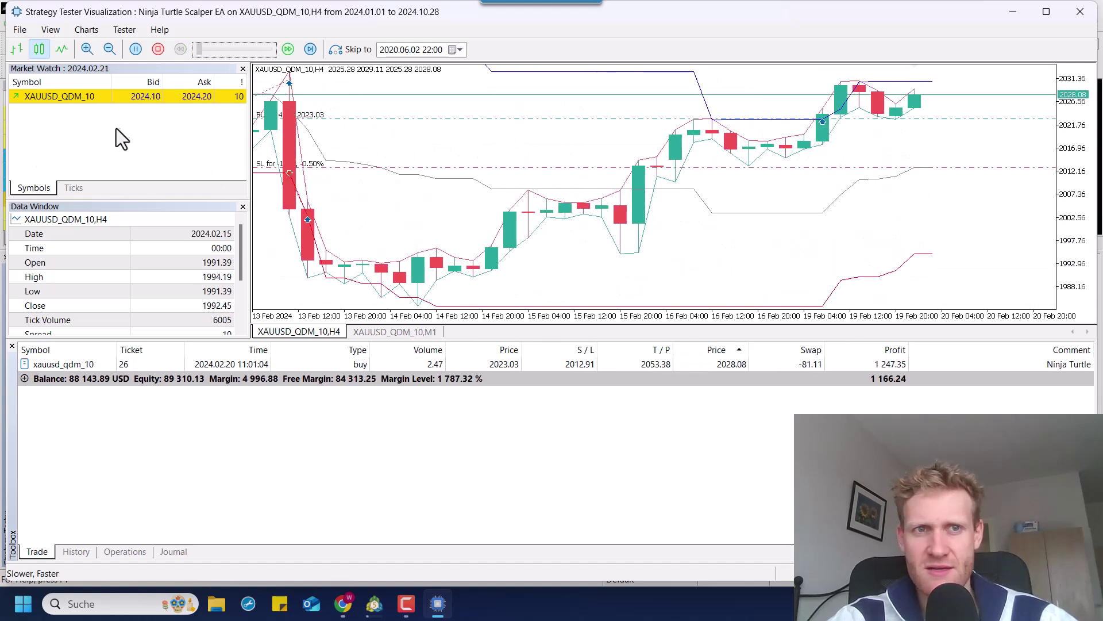
Change TslTriggerPercent to 1.0 and TslPercent to 0.5, then relaunch the visual test from 2024.01.01
click(75, 552)
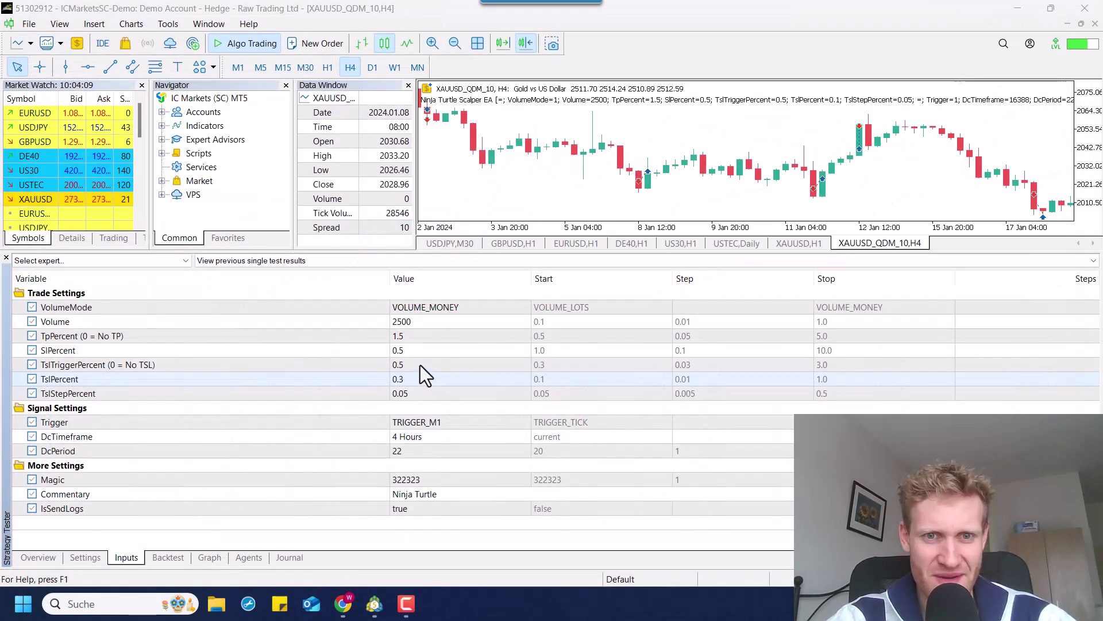
double_click(419, 364)
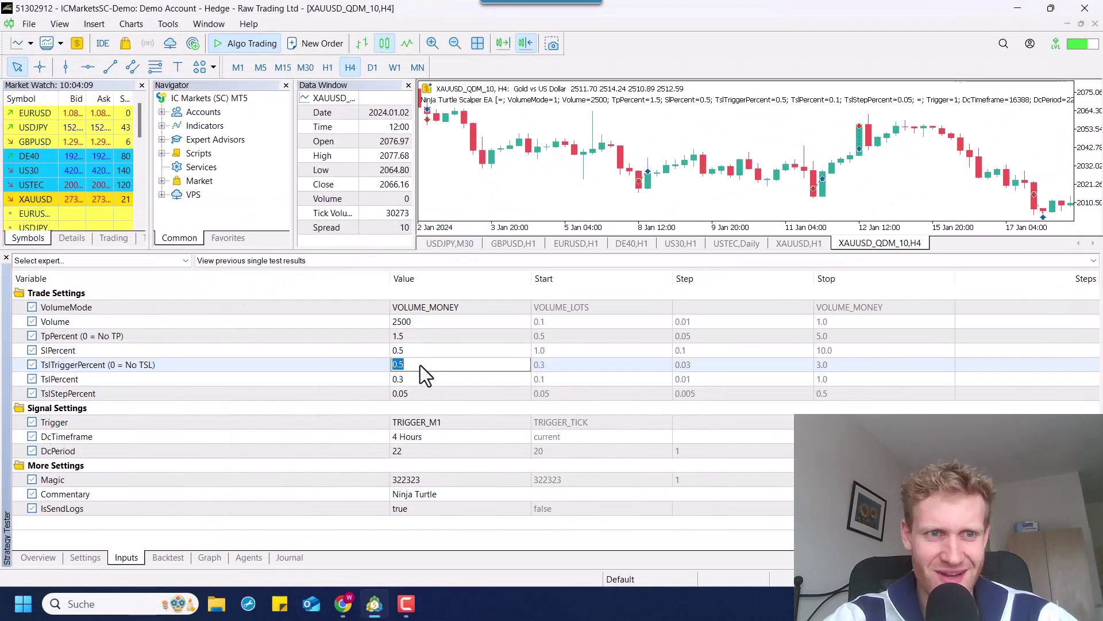
text(10)
key(Return)
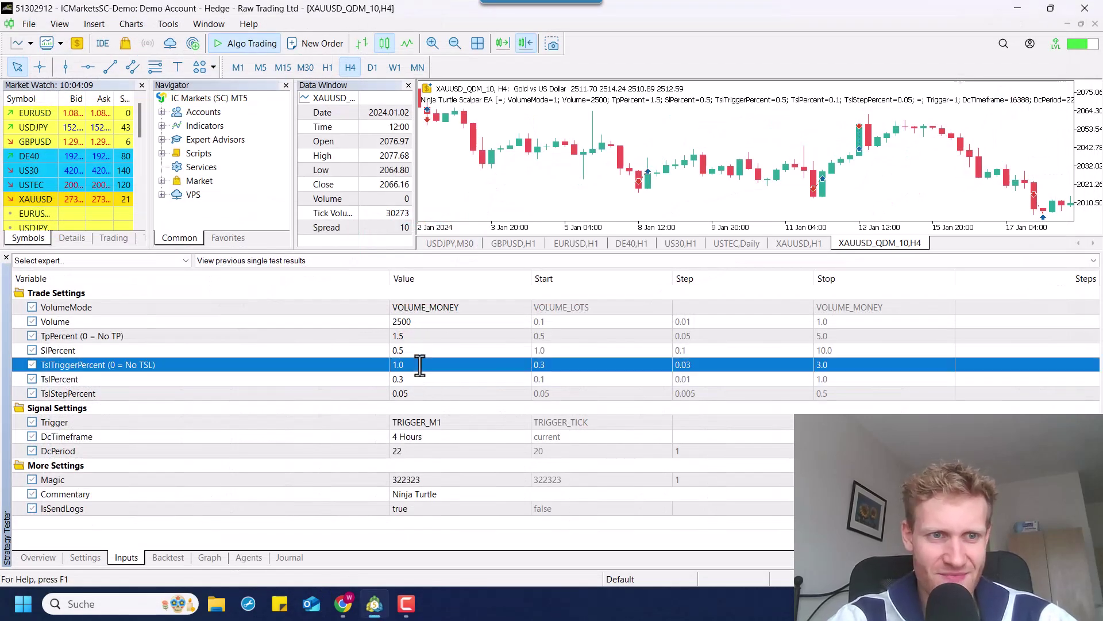
double_click(418, 378)
text(0.)
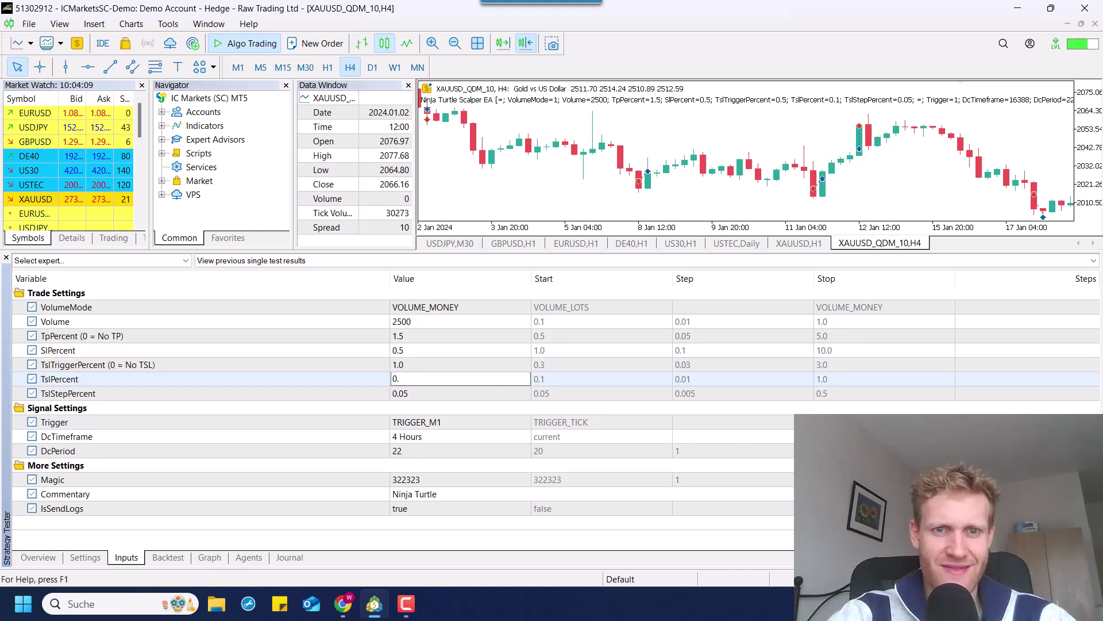
text(5)
key(Return)
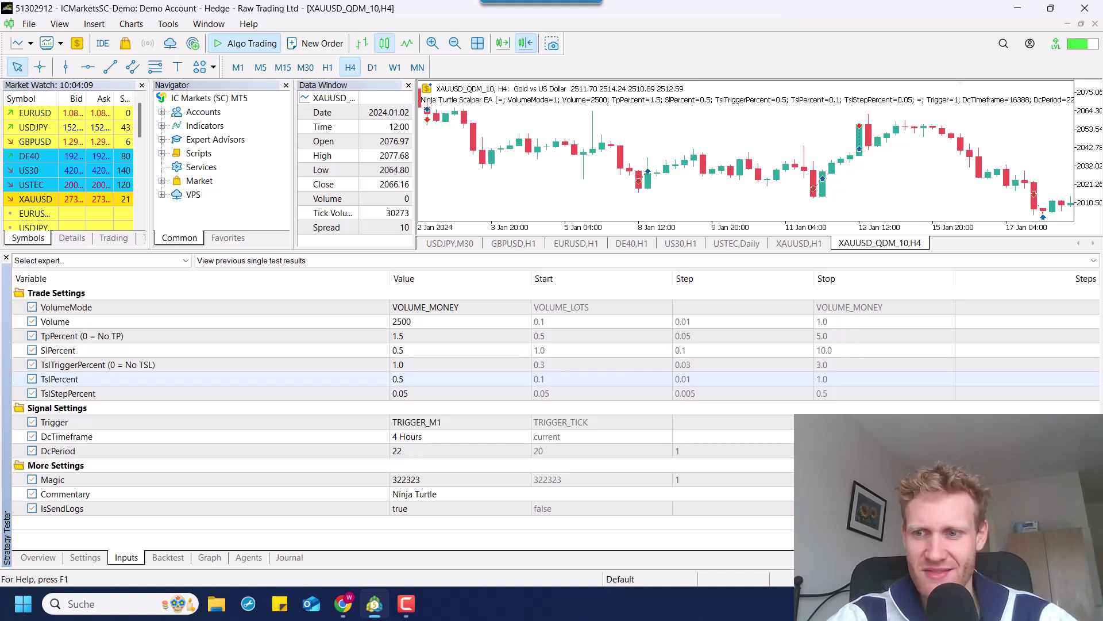
click(1066, 557)
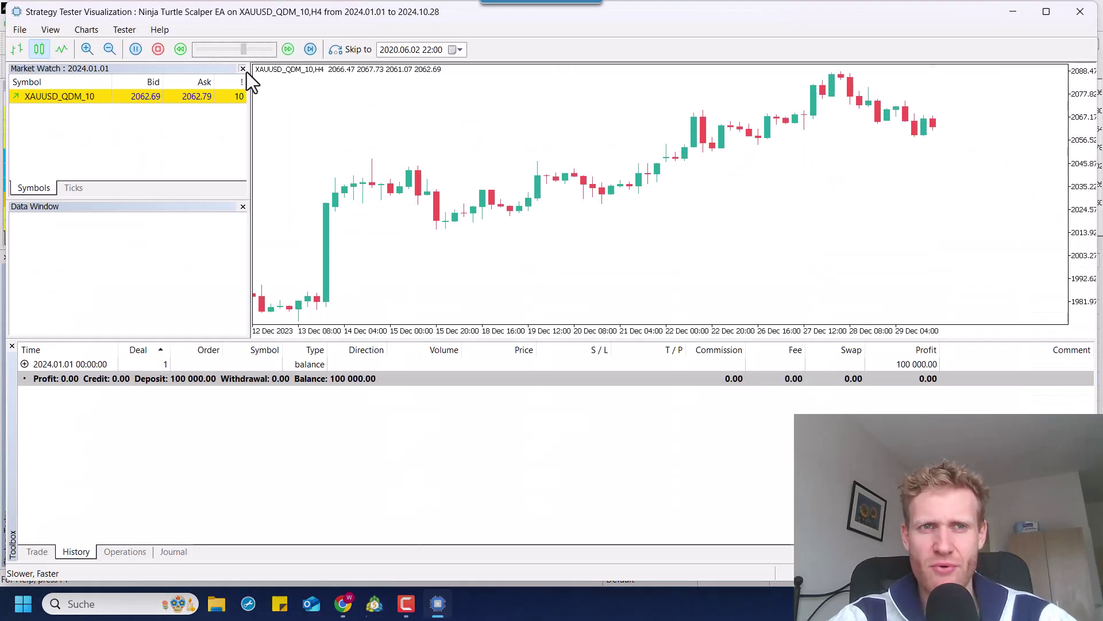
Slow playback to minimum and measure the price rise above the buy entry with the crosshair ruler
drag(260, 49, 200, 50)
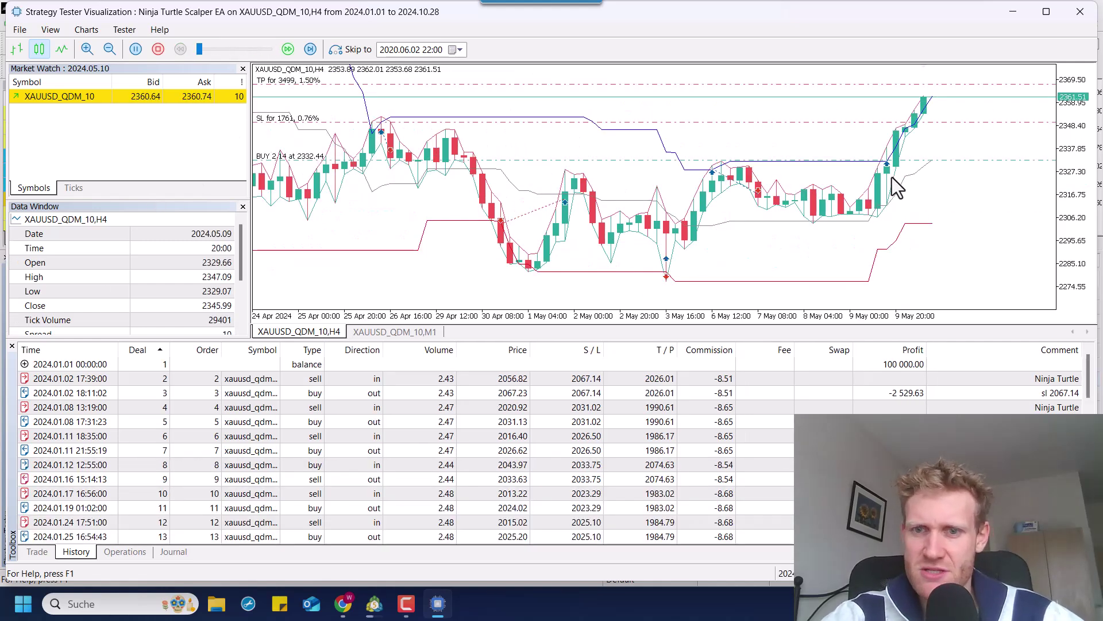
middle_click(885, 162)
drag(885, 162, 900, 107)
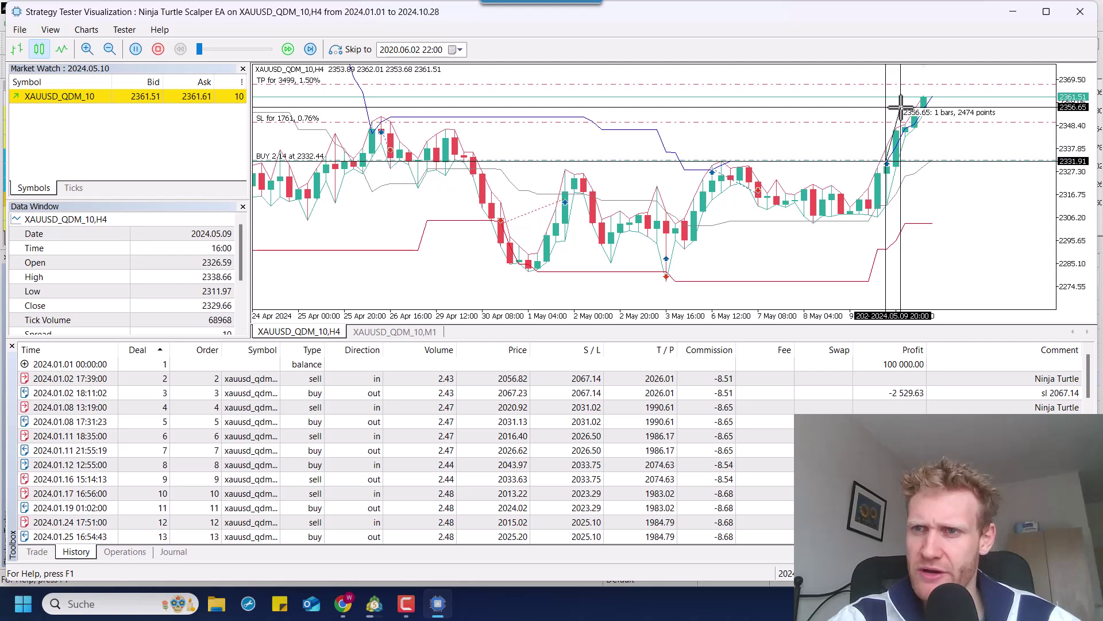
drag(900, 107, 898, 107)
Measure the distance from the top down toward the stop loss, then speed playback back up
middle_click(950, 99)
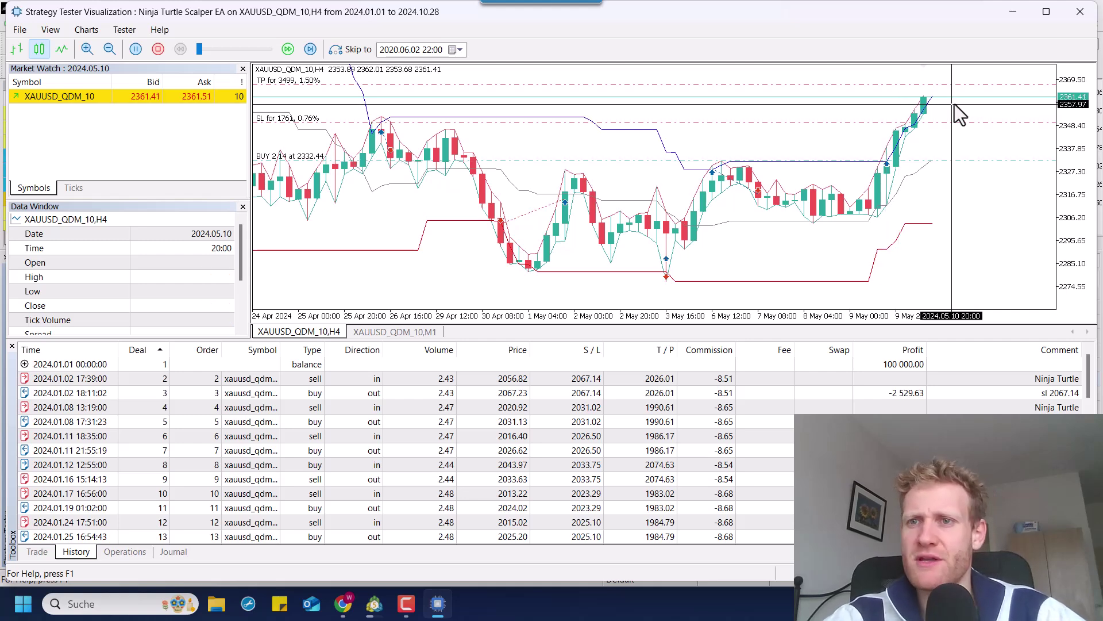
drag(951, 98, 955, 124)
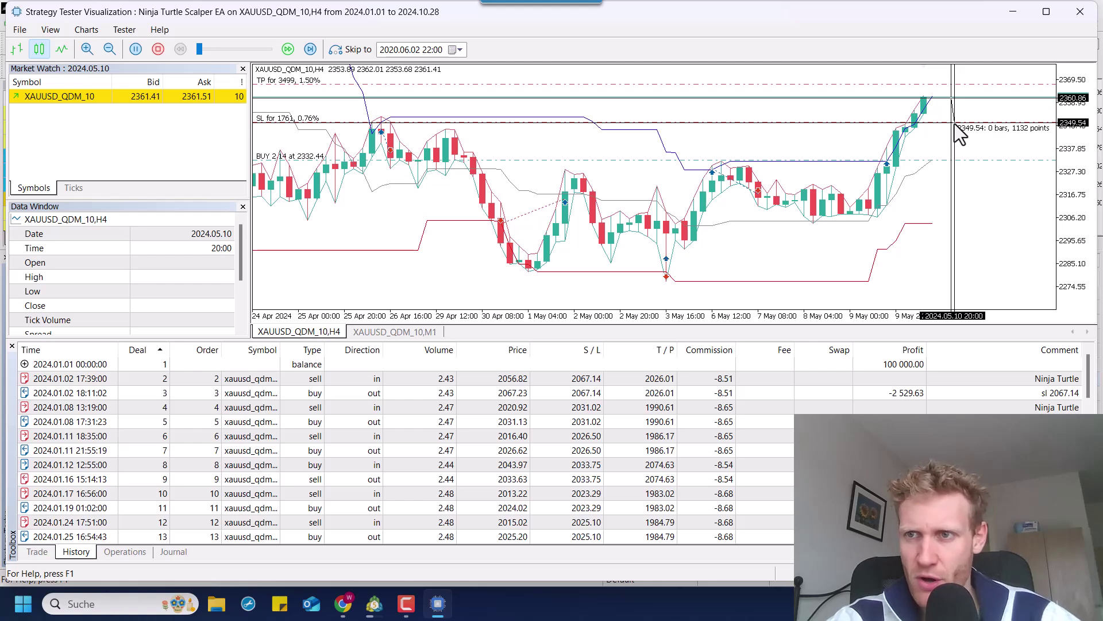
drag(955, 124, 955, 125)
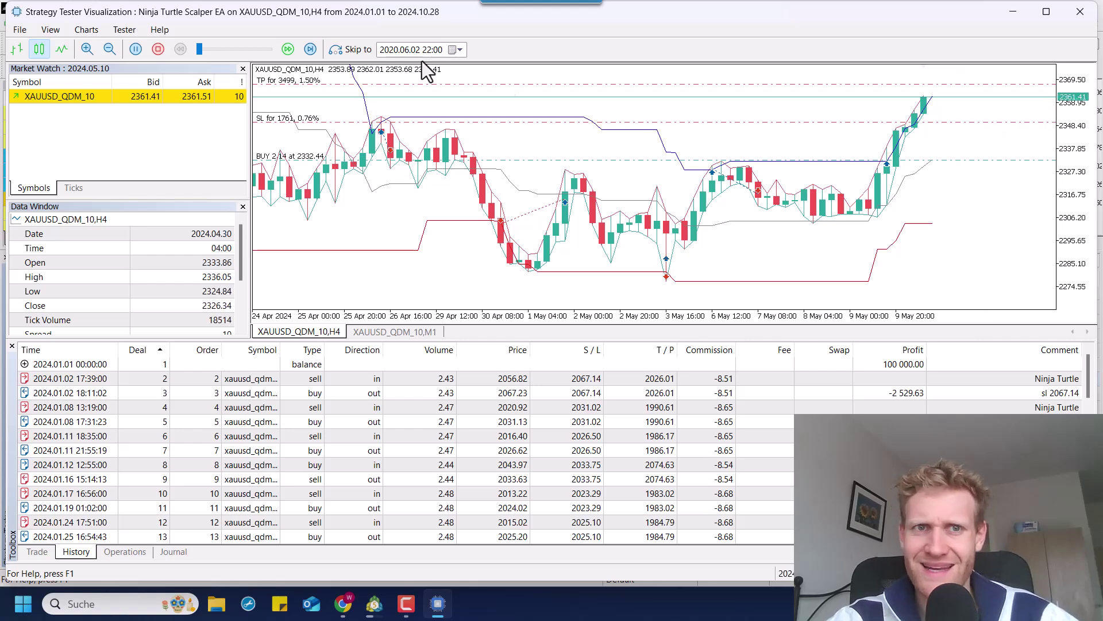
drag(199, 51, 257, 39)
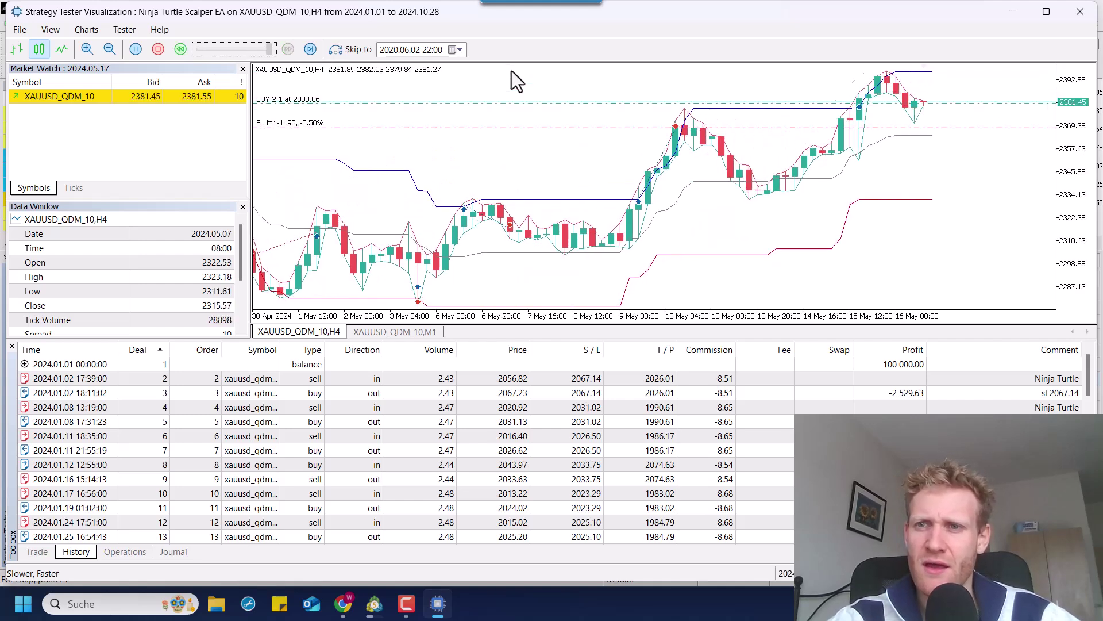
Check Operations and History, then view the terminal's balance graph climbing to about 127,833
click(140, 553)
click(91, 552)
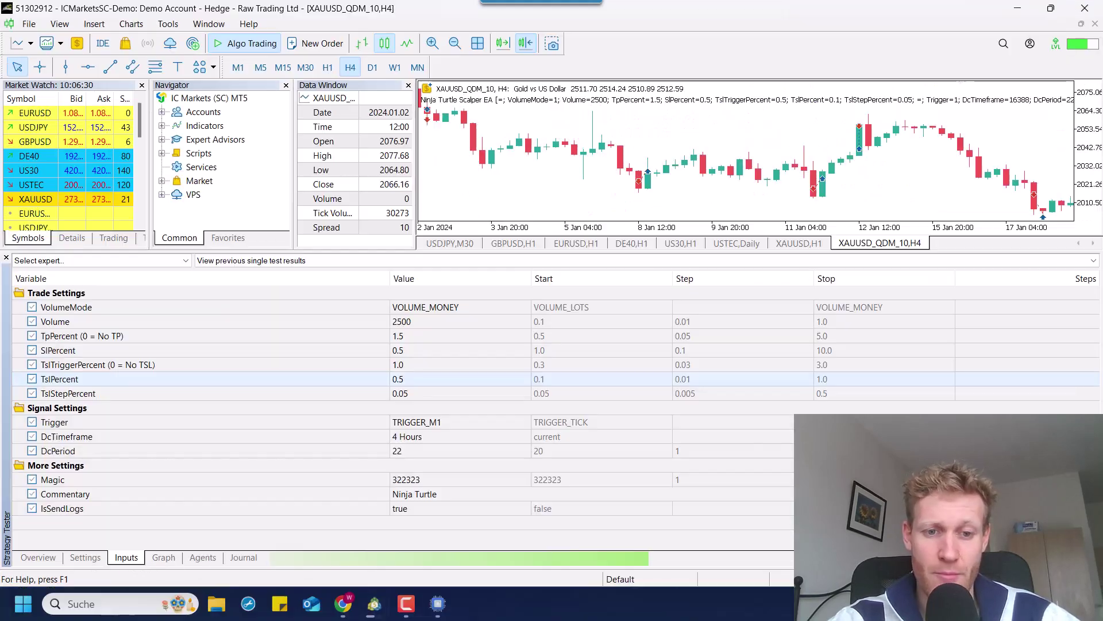
click(374, 603)
click(163, 557)
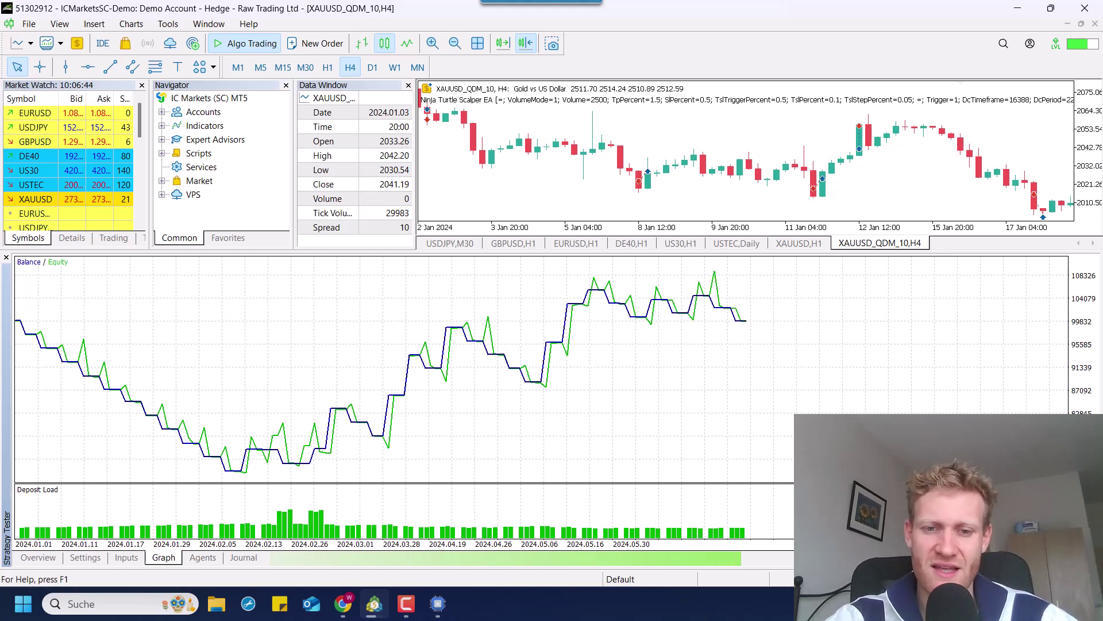
click(438, 604)
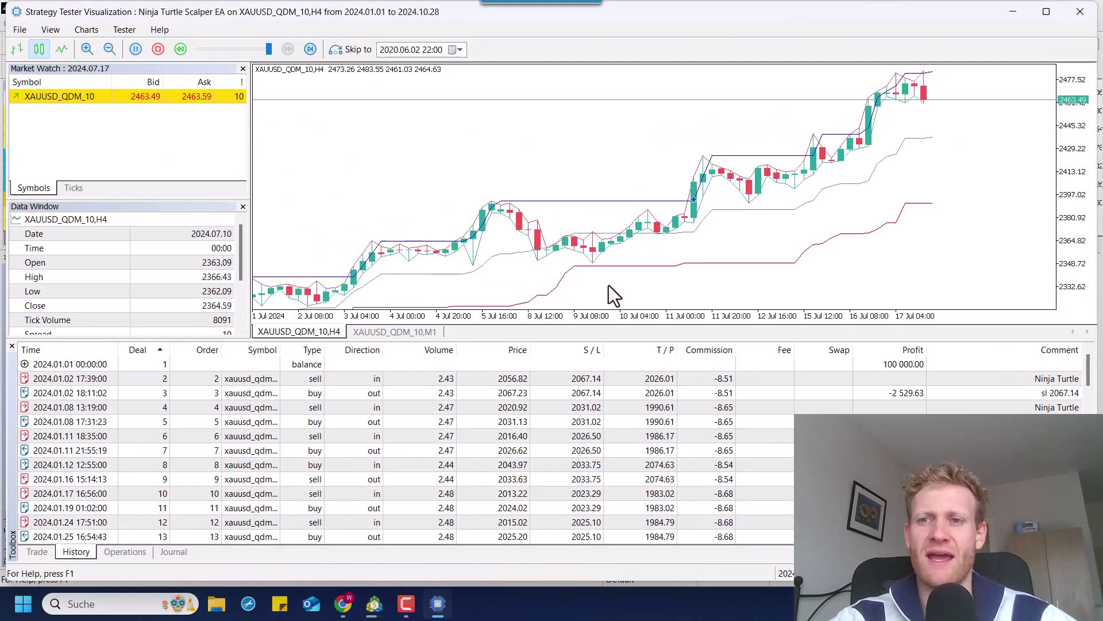
scroll(632, 391, down, 20)
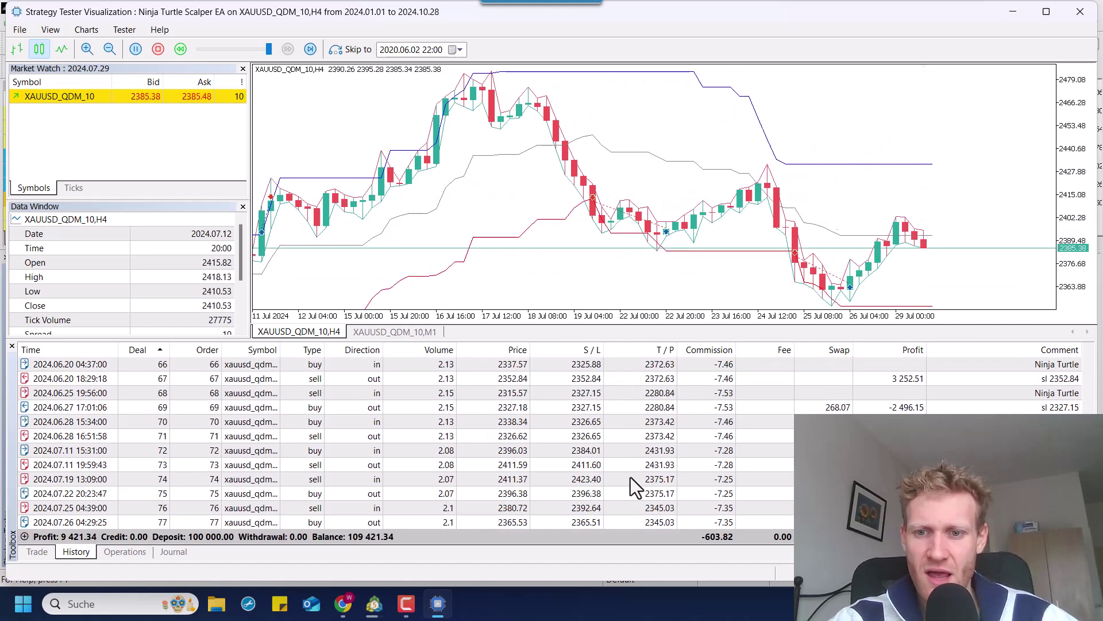
click(377, 603)
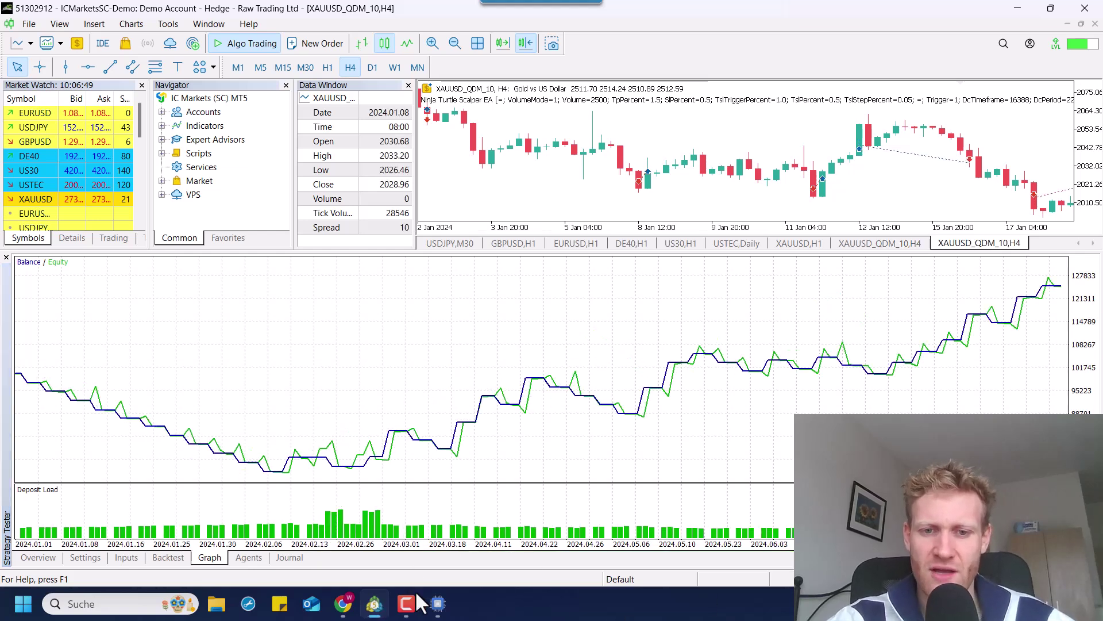
Display the Backtest report: net profit 24,863.00 over 42 trades, profit factor 1.40
click(438, 603)
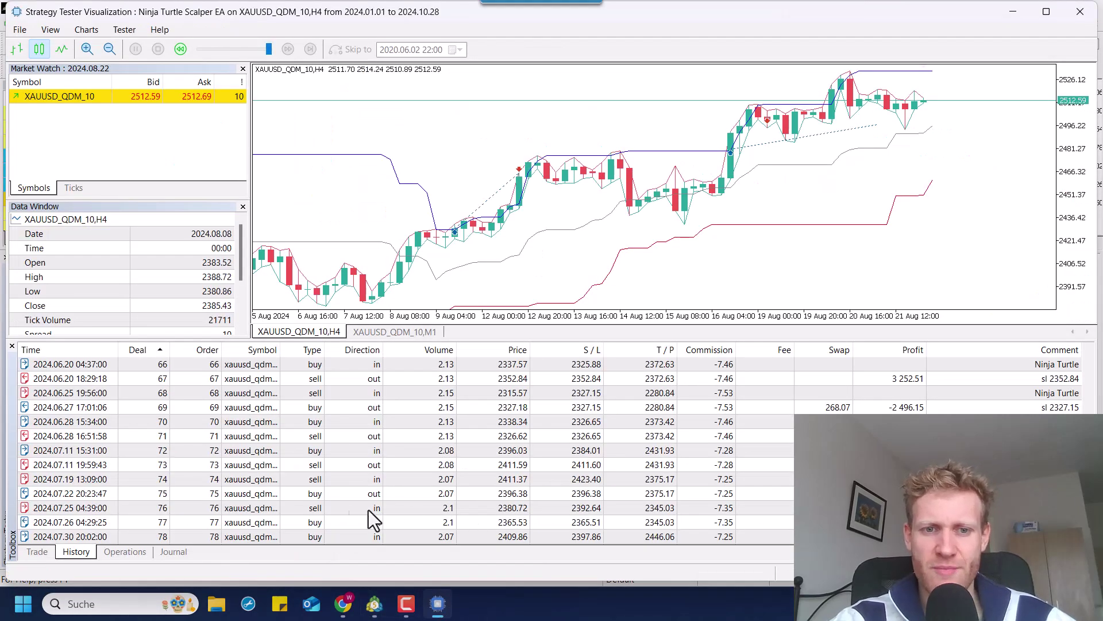
mouse_move(377, 610)
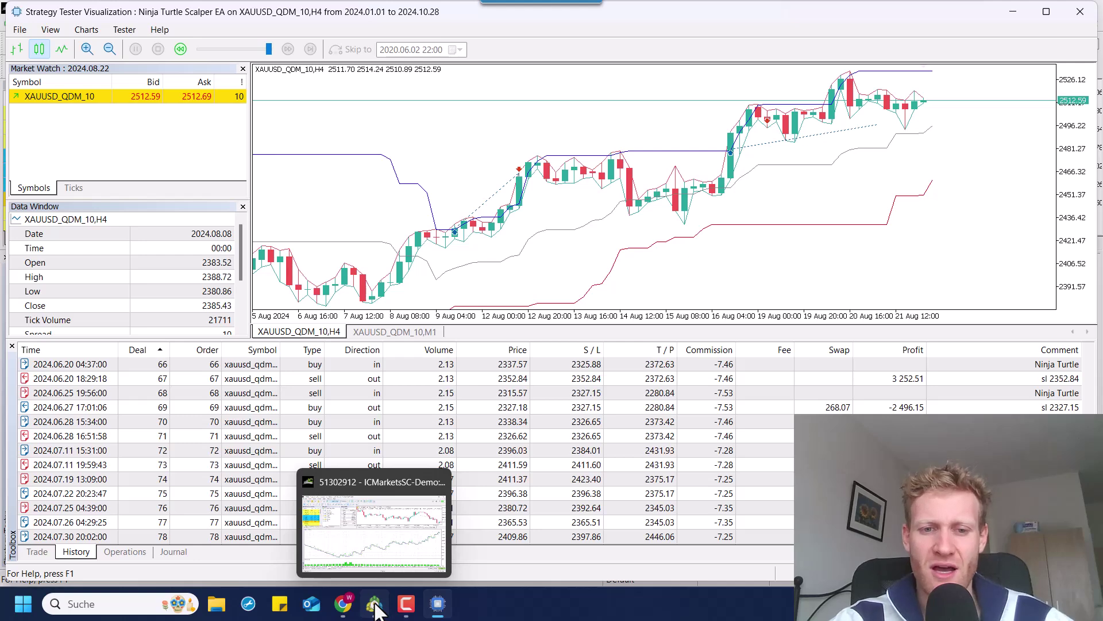
click(376, 606)
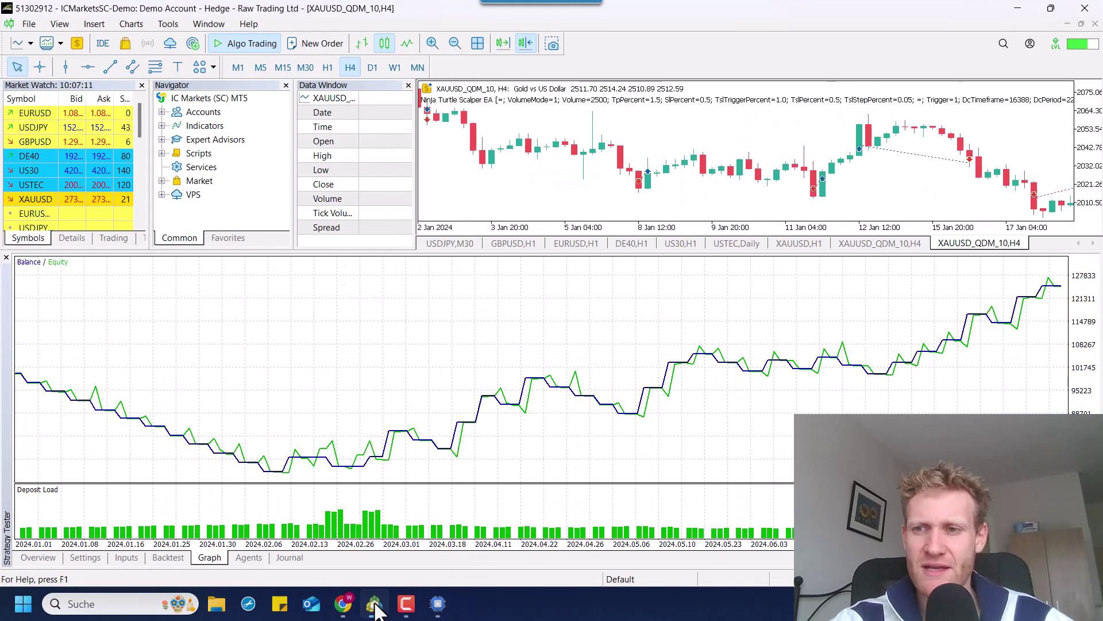
click(167, 557)
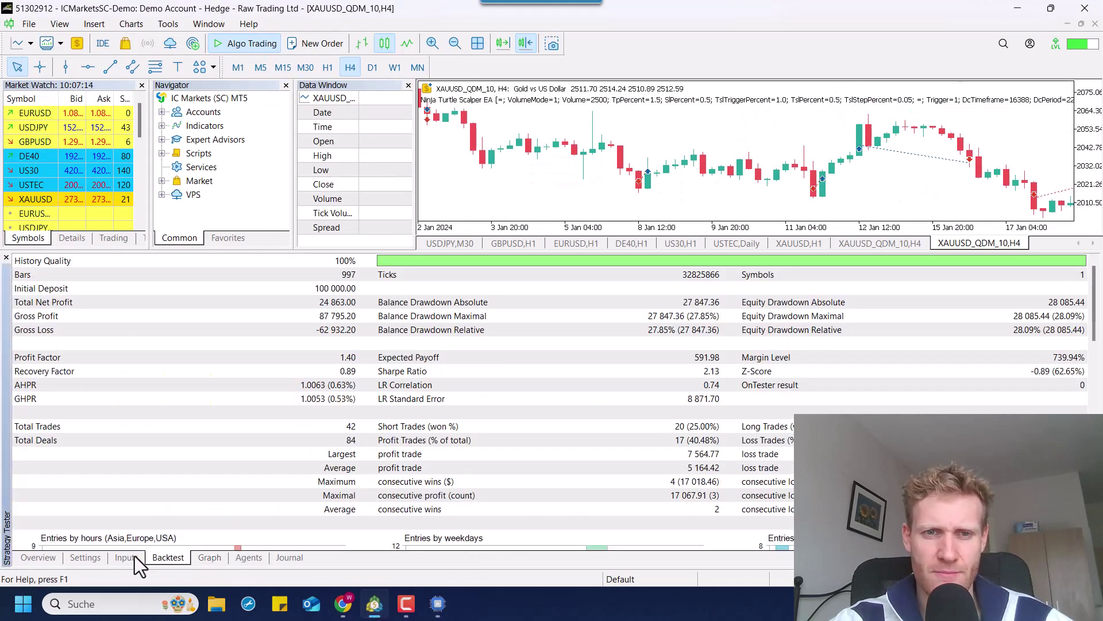